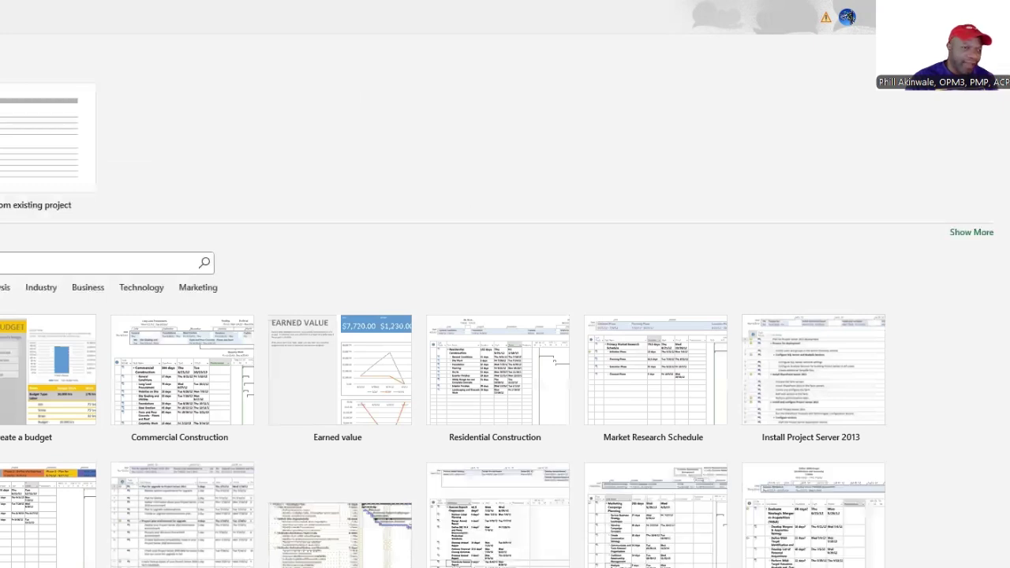
- Create a blank project and switch new tasks from Manually to Auto Scheduled
{"action": "key", "text": "Escape"}
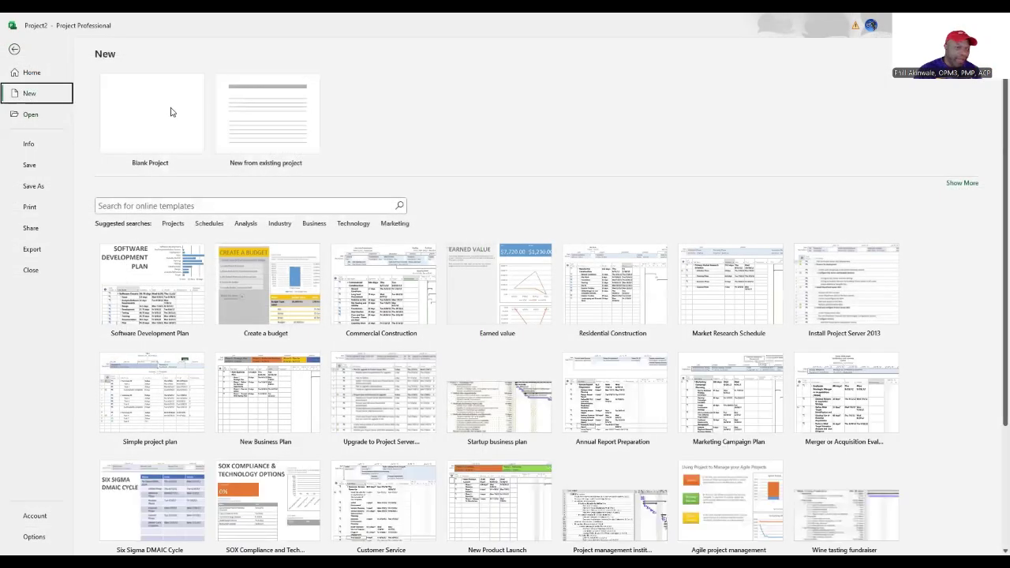
{"action": "left_click", "coordinate": [171, 112]}
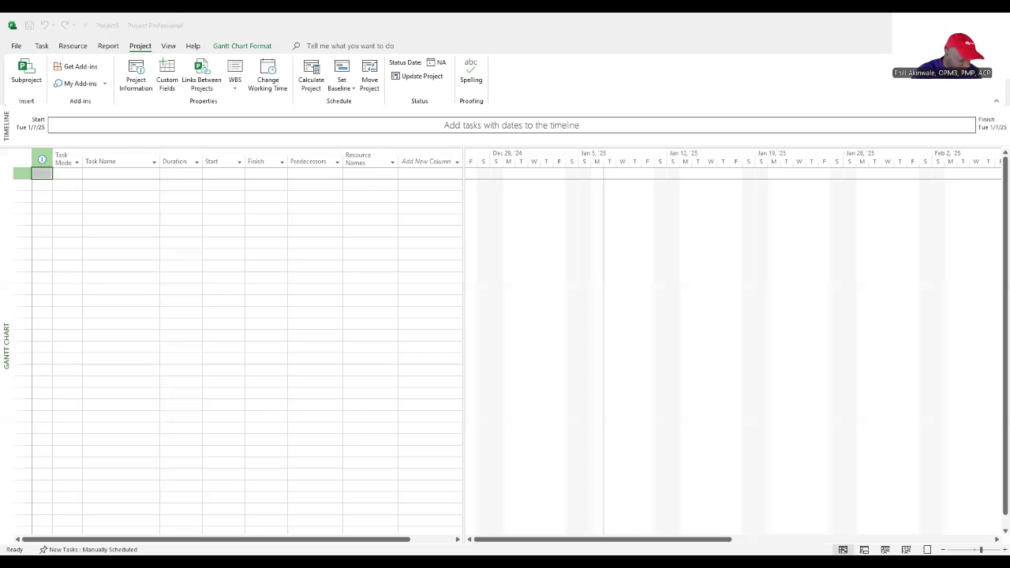
{"action": "left_click", "coordinate": [91, 549]}
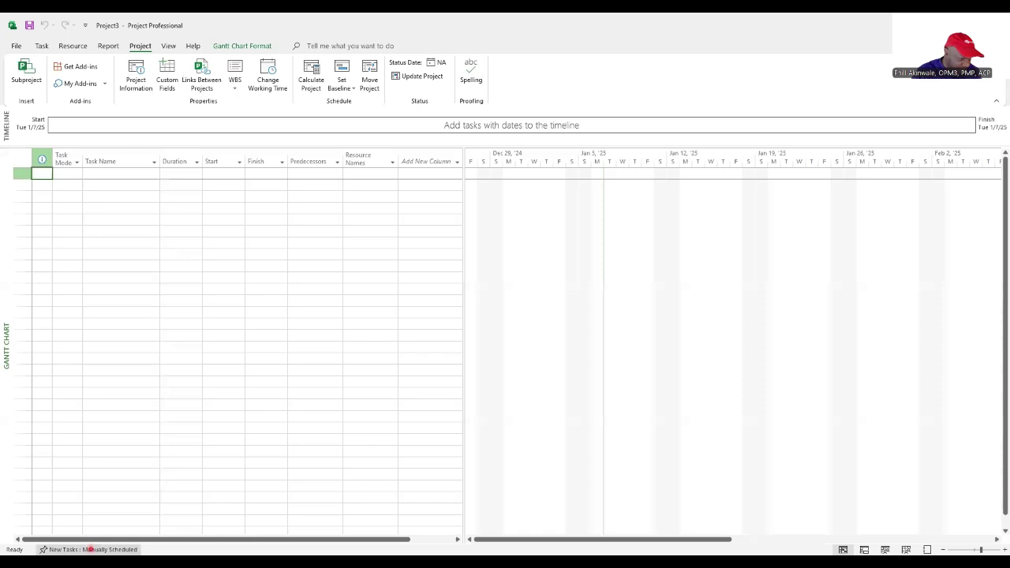
{"action": "left_click", "coordinate": [91, 549]}
{"action": "left_click", "coordinate": [79, 521]}
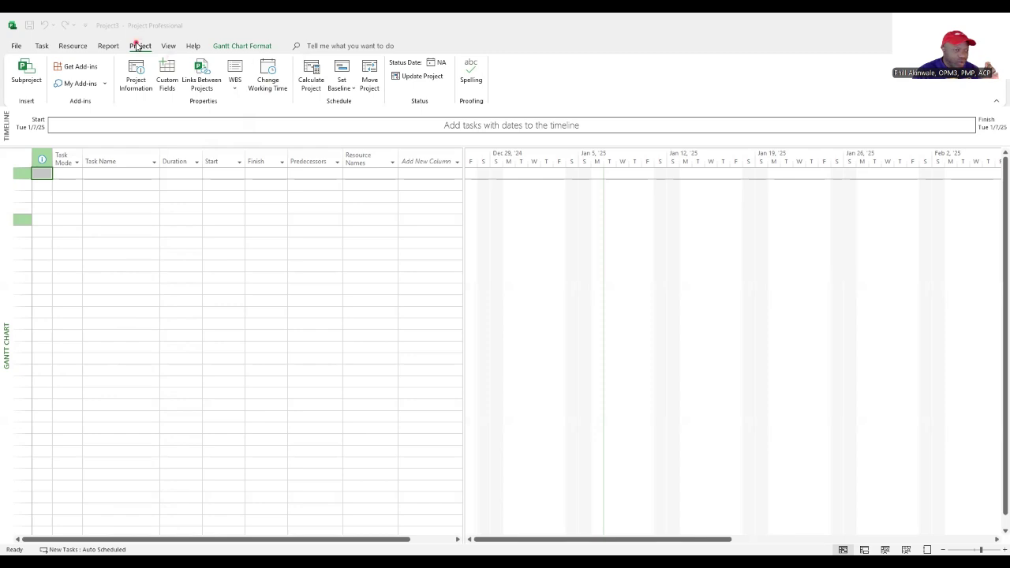
- Set the project start date to Wed 1/15/25 in Project Information
{"action": "left_click", "coordinate": [137, 47]}
{"action": "left_click", "coordinate": [135, 75]}
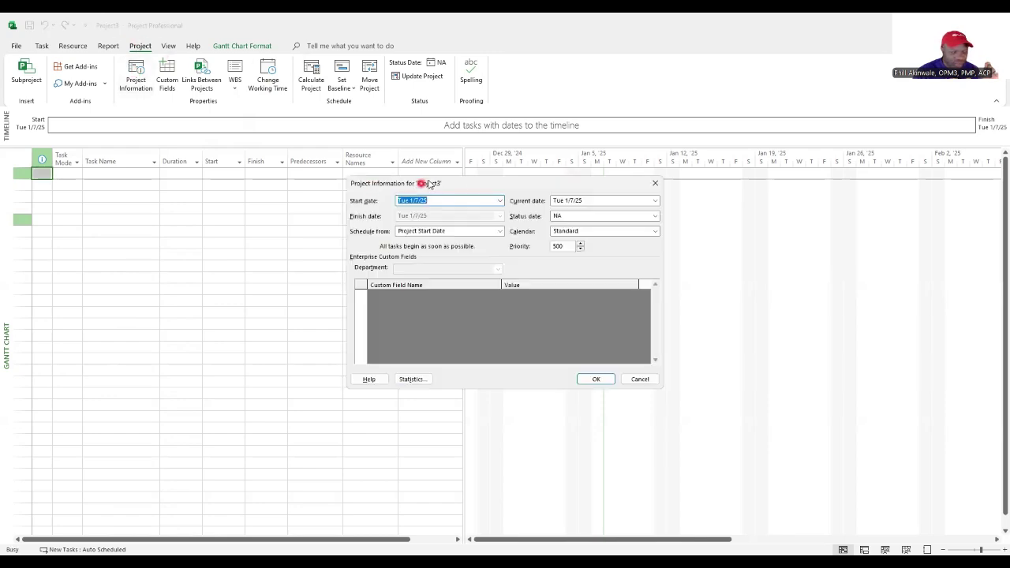
{"action": "left_click", "coordinate": [500, 202]}
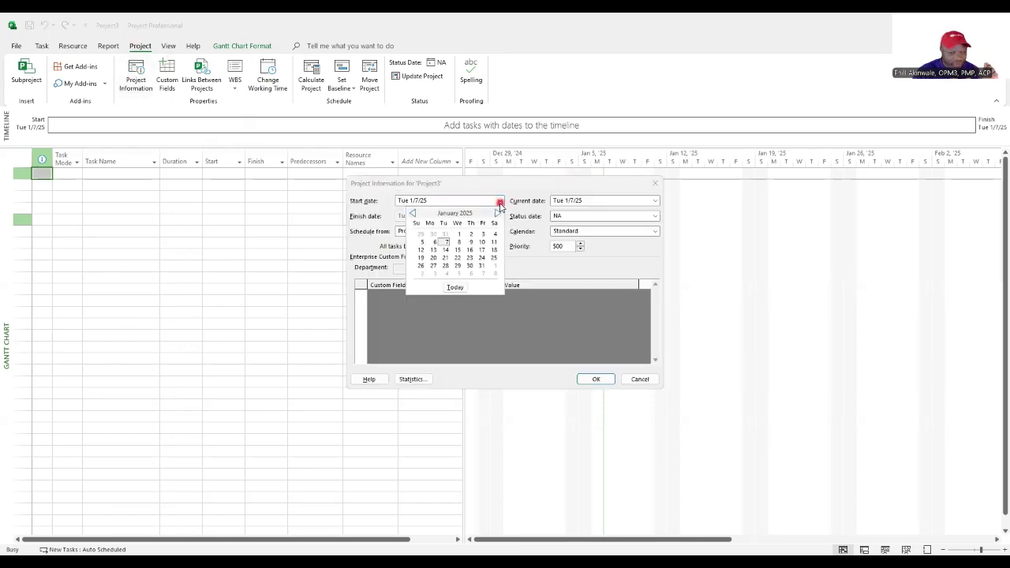
{"action": "left_click", "coordinate": [458, 250]}
{"action": "left_click", "coordinate": [596, 380]}
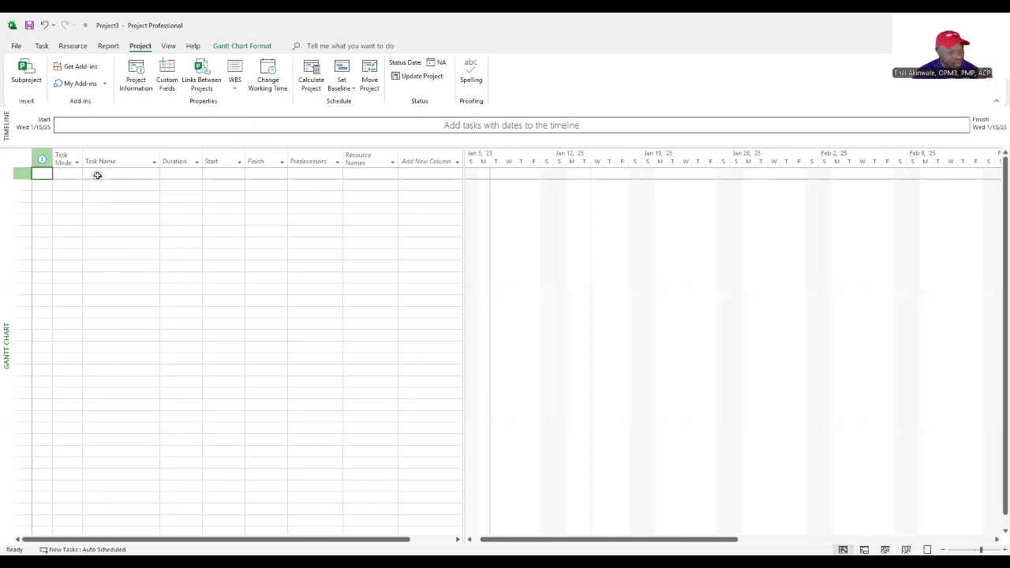
- Enter the tasks Research, Analysis, Design, Test and Implement in the Task Name column
{"action": "left_click", "coordinate": [97, 175]}
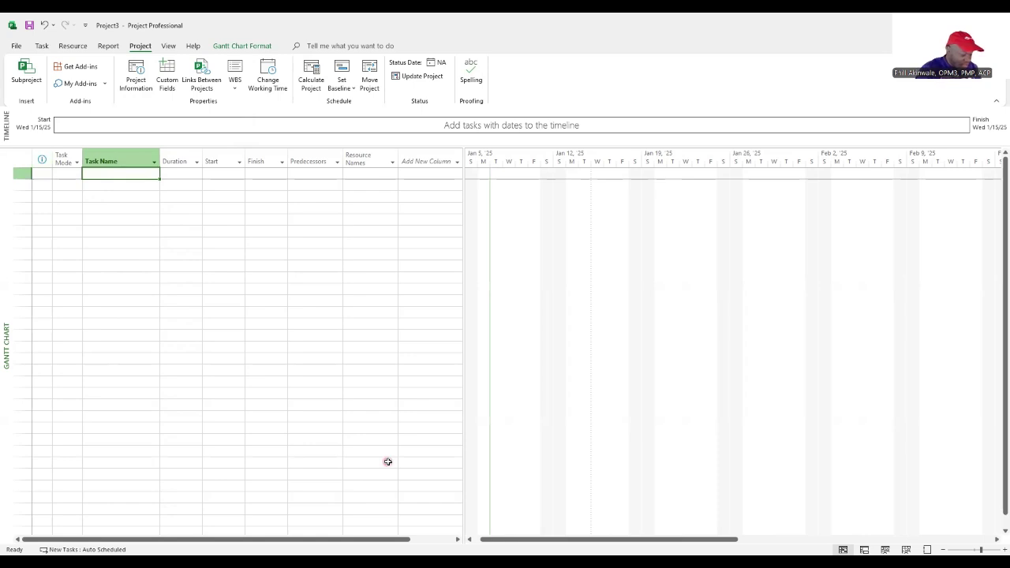
{"action": "type", "text": "Resear"}
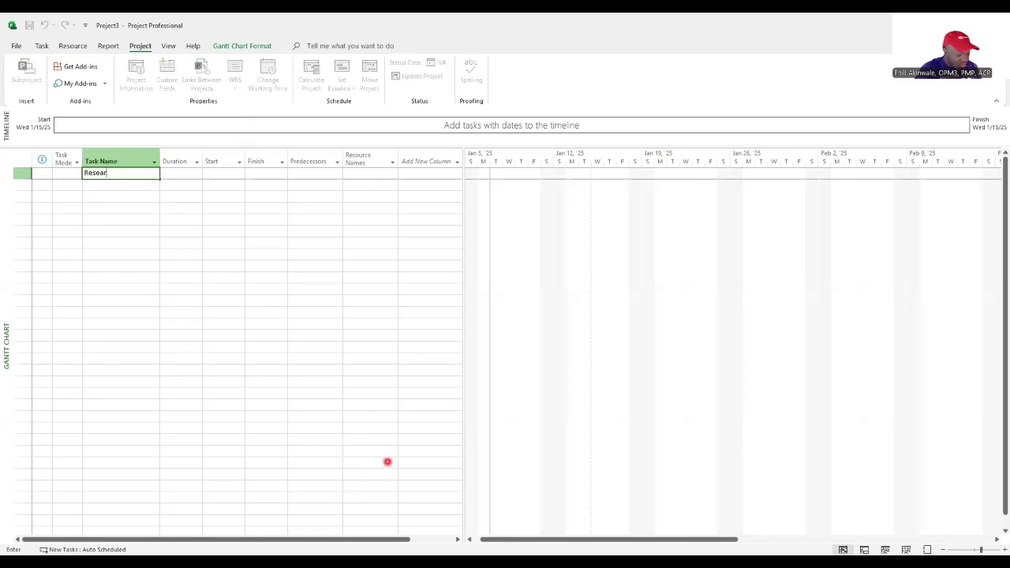
{"action": "type", "text": "ch"}
{"action": "key", "text": "Return"}
{"action": "type", "text": "Anal"}
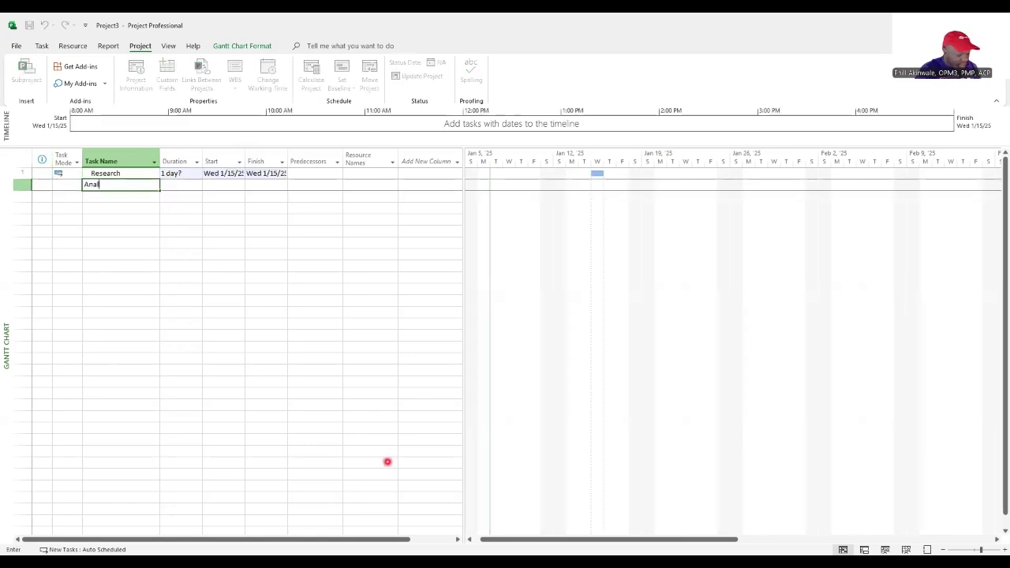
{"action": "type", "text": "ysis"}
{"action": "key", "text": "Return"}
{"action": "type", "text": "Des"}
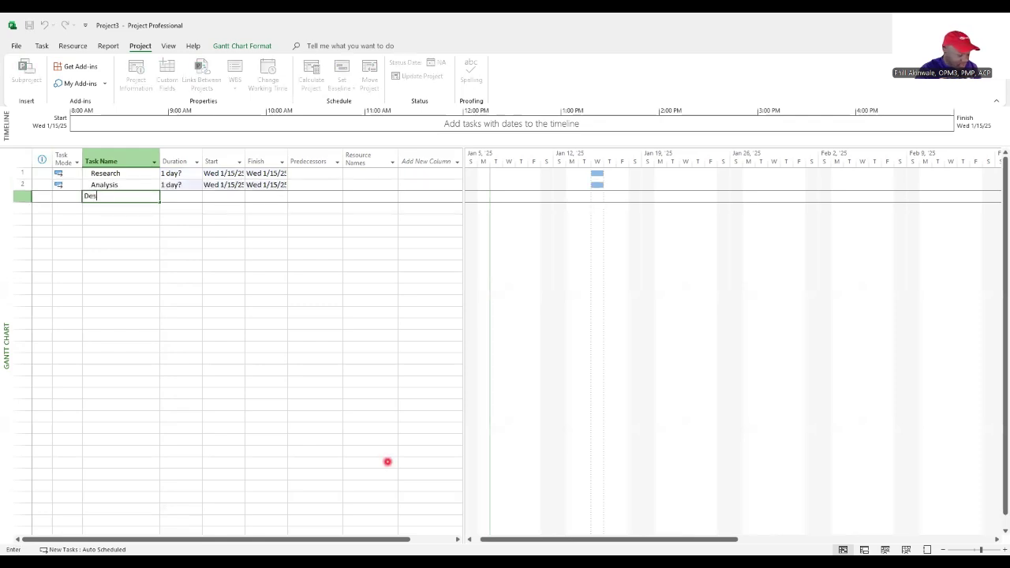
{"action": "type", "text": "ign"}
{"action": "key", "text": "Return"}
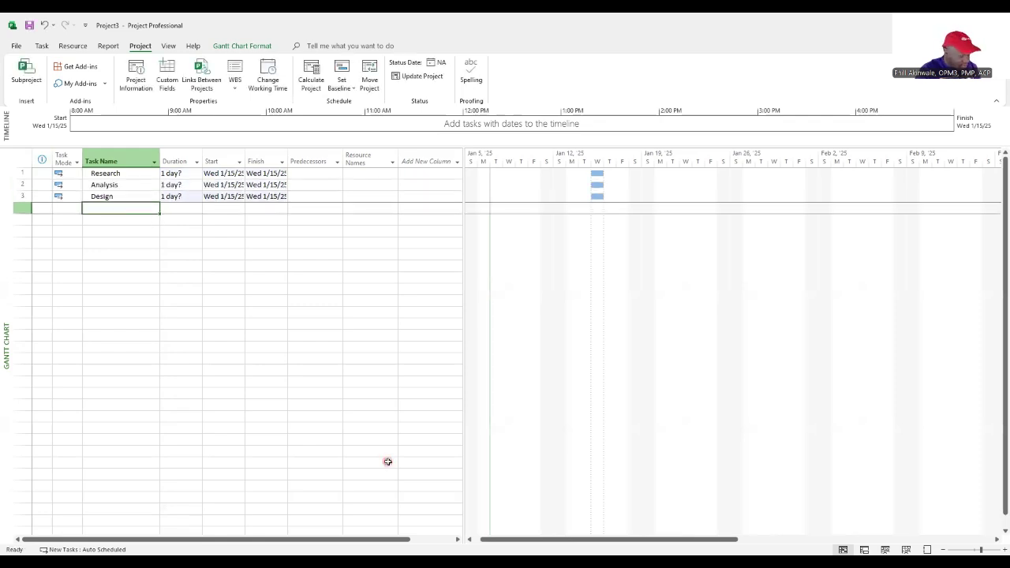
{"action": "type", "text": "Test"}
{"action": "key", "text": "Return"}
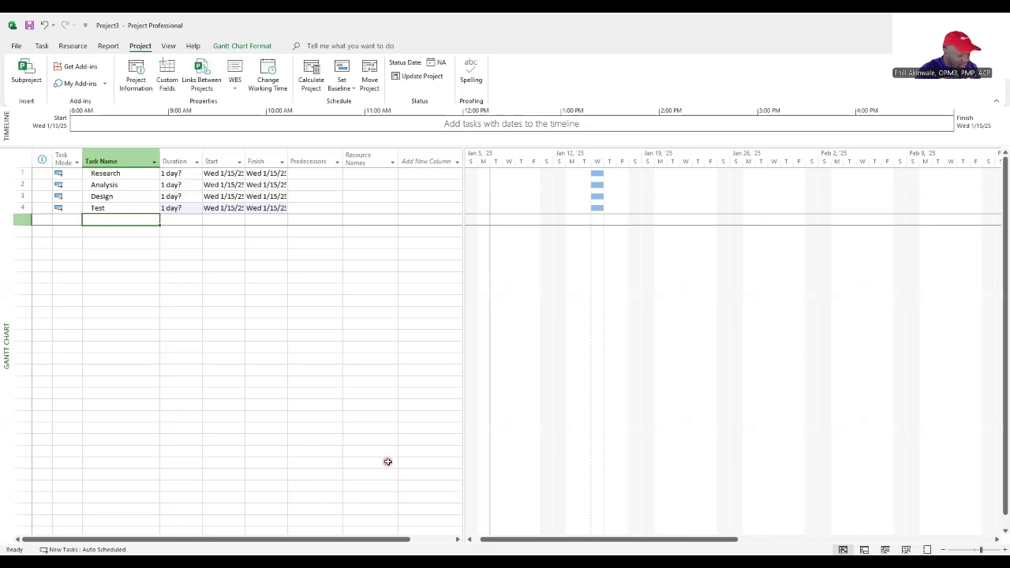
{"action": "type", "text": "Implement"}
{"action": "key", "text": "Return"}
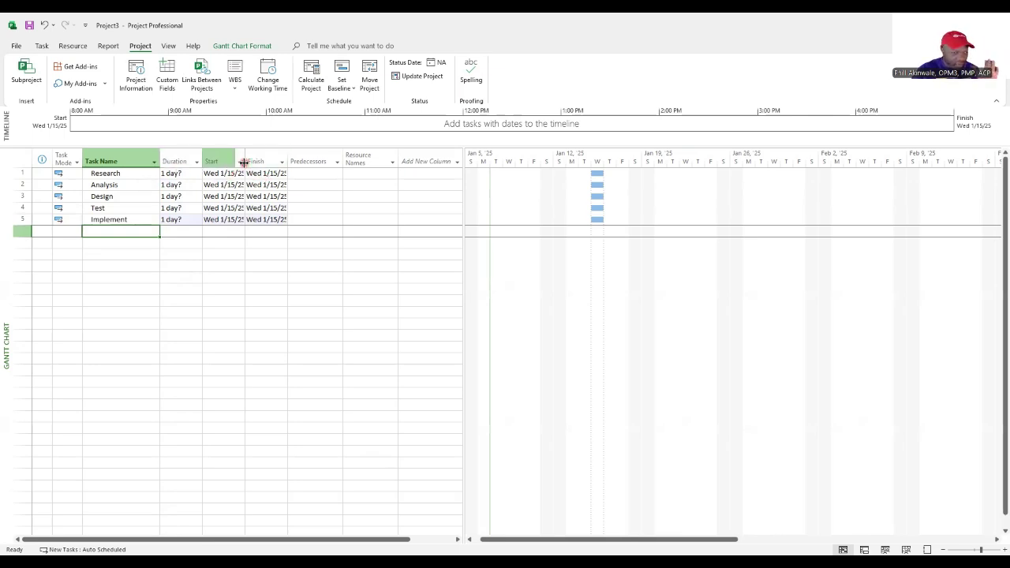
- Widen the Start column and give the tasks durations of 3, 4, 2, 5 and 3 days
{"action": "left_click_drag", "start_coordinate": [245, 162], "coordinate": [325, 155]}
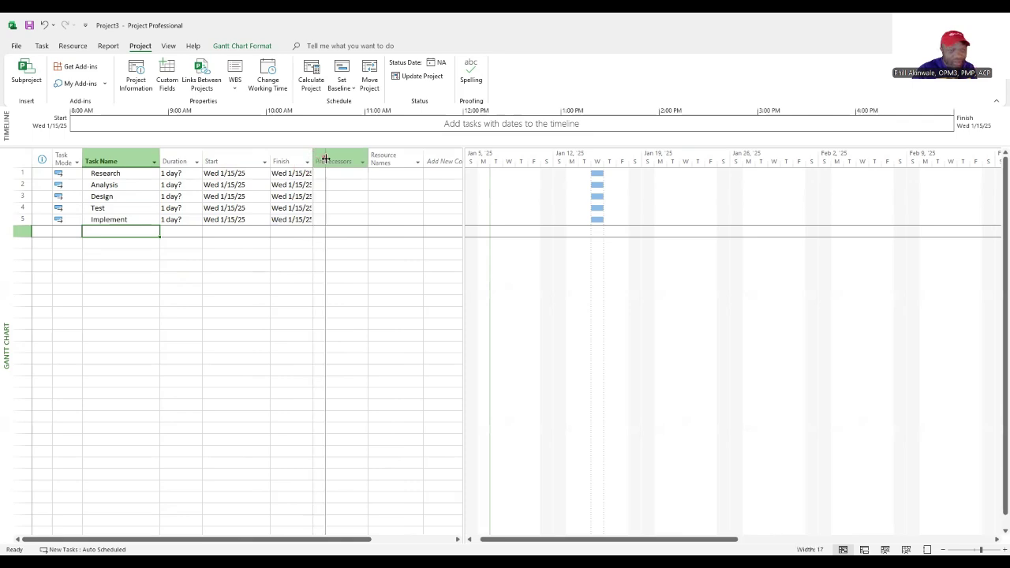
{"action": "left_click", "coordinate": [187, 173]}
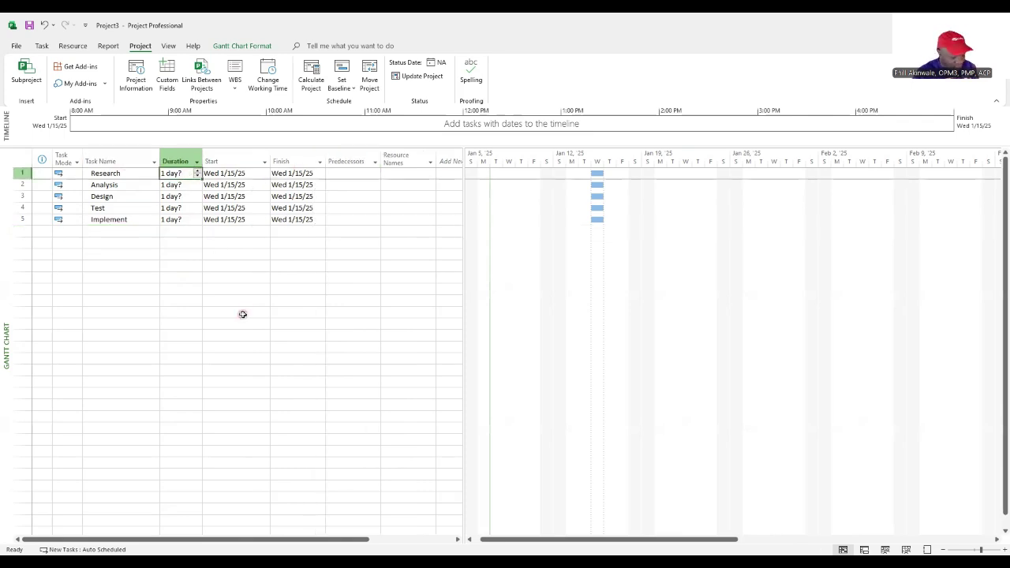
{"action": "type", "text": "3"}
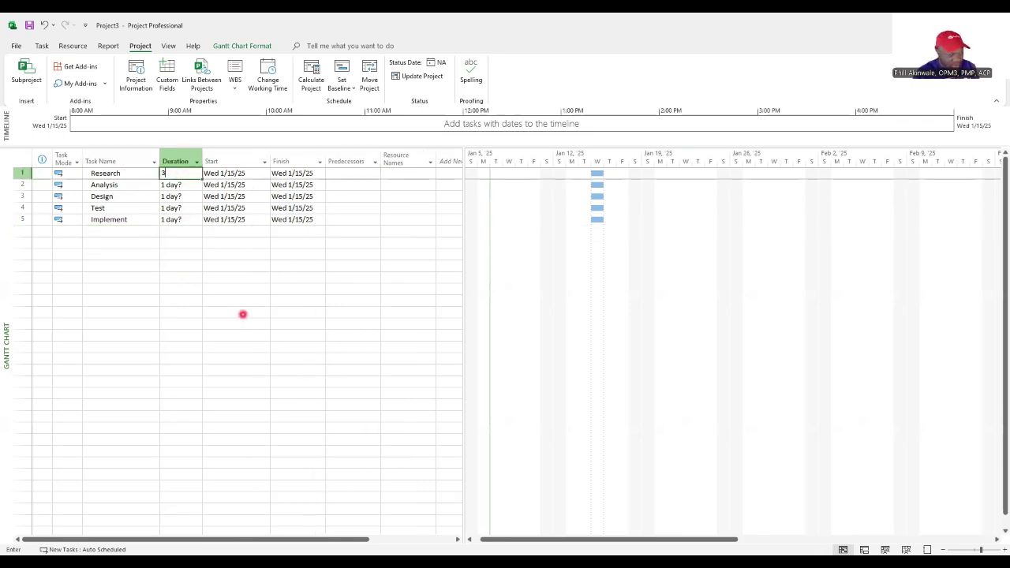
{"action": "key", "text": "Return"}
{"action": "type", "text": "4"}
{"action": "key", "text": "Return"}
{"action": "type", "text": "2"}
{"action": "key", "text": "Return"}
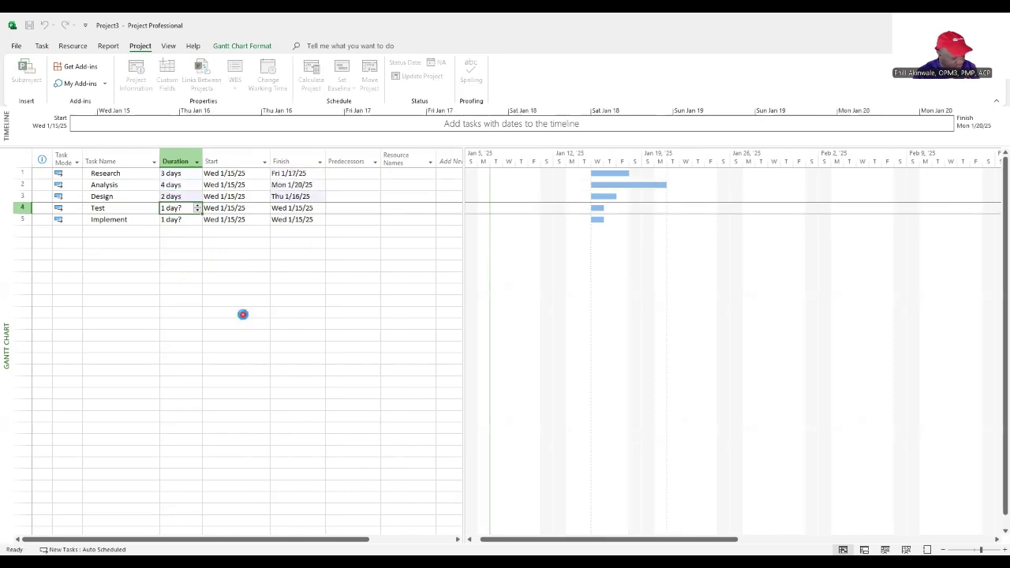
{"action": "type", "text": "5"}
{"action": "key", "text": "Return"}
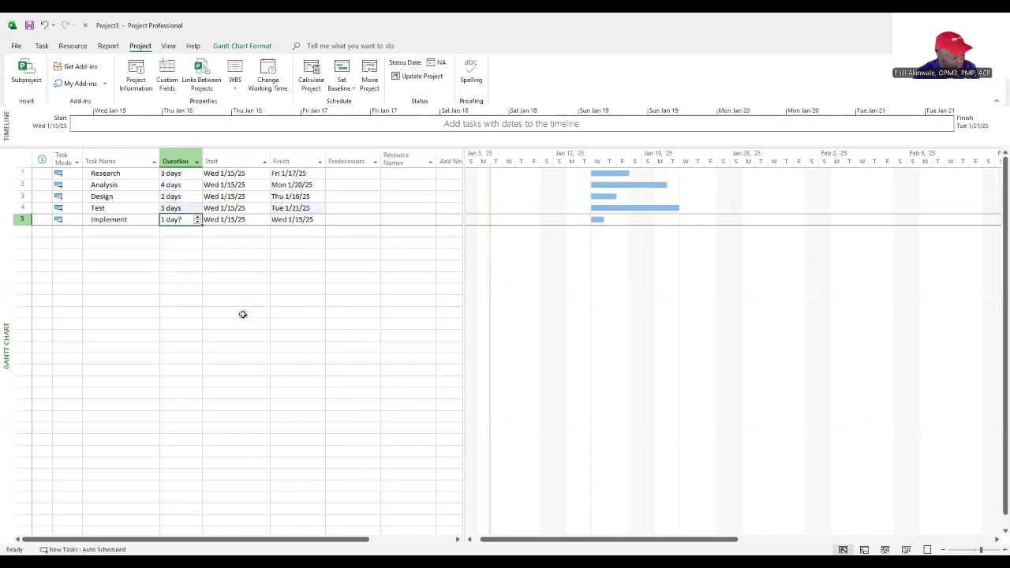
{"action": "type", "text": "3"}
{"action": "key", "text": "Return"}
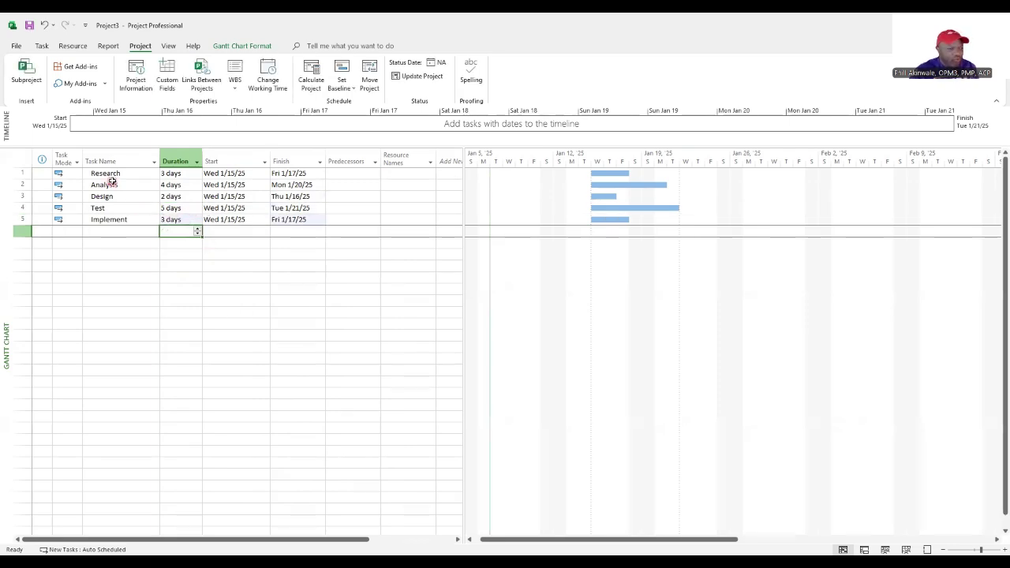
- Link Research through Implement finish-to-start so the project ends Thu 2/6/25
{"action": "left_click", "coordinate": [112, 154]}
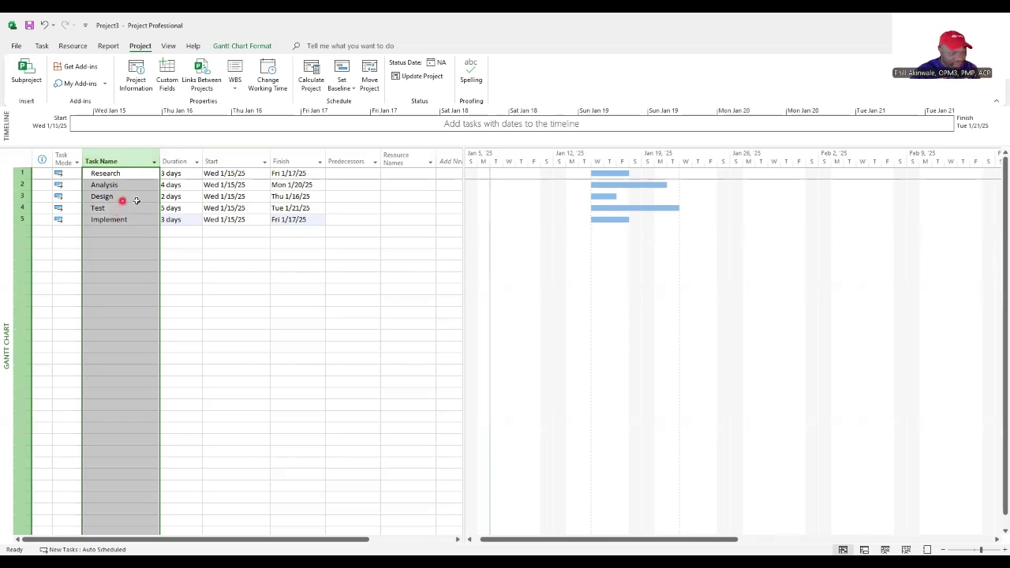
{"action": "left_click", "coordinate": [176, 233]}
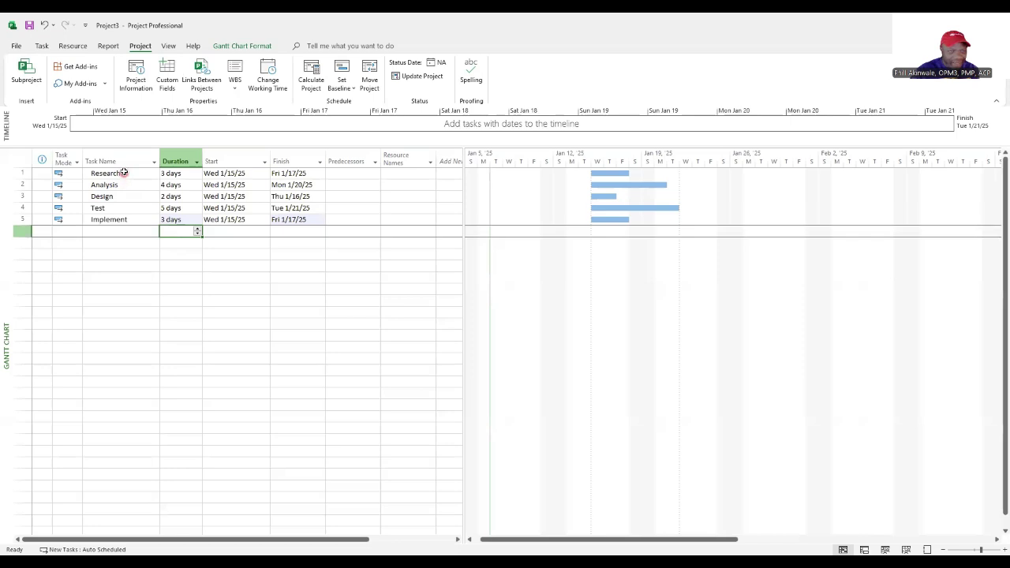
{"action": "left_click", "coordinate": [41, 47]}
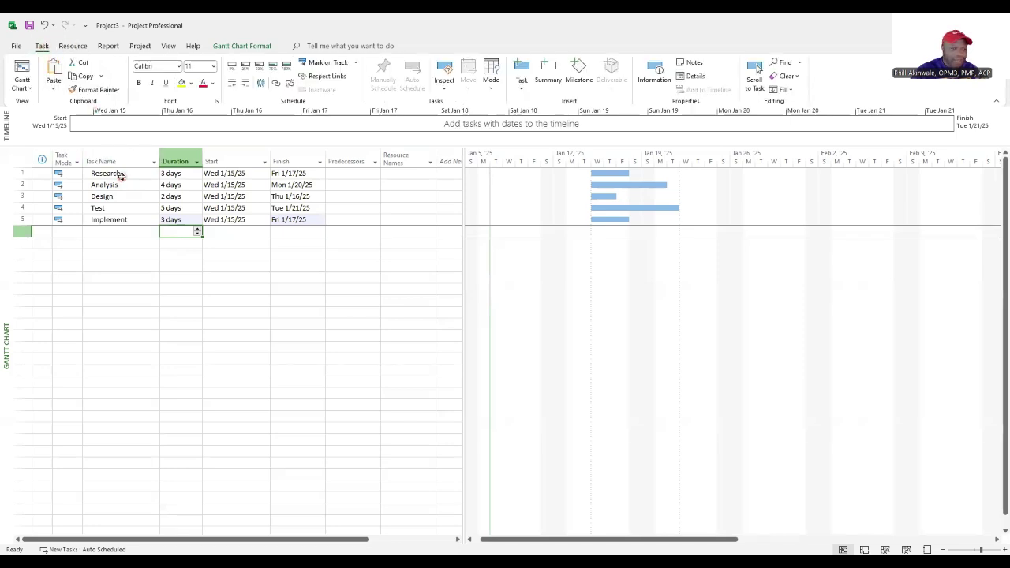
{"action": "left_click_drag", "start_coordinate": [121, 173], "coordinate": [119, 220]}
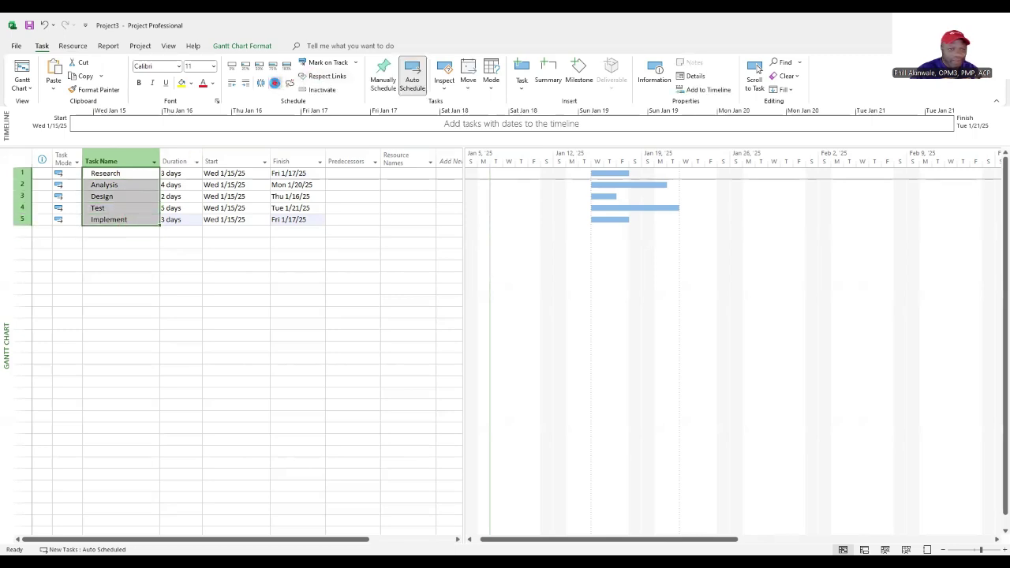
{"action": "left_click", "coordinate": [275, 84]}
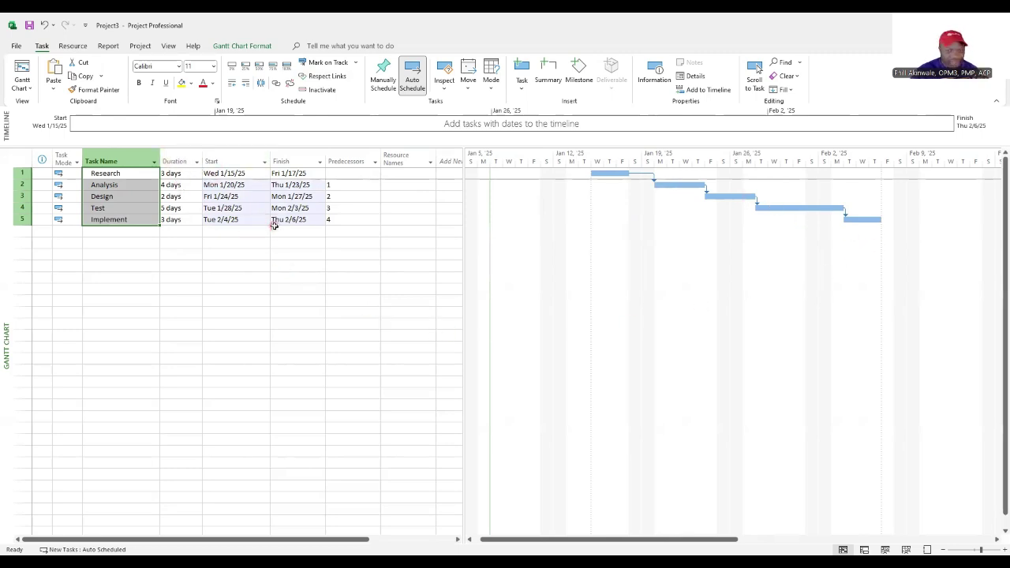
{"action": "left_click", "coordinate": [183, 153]}
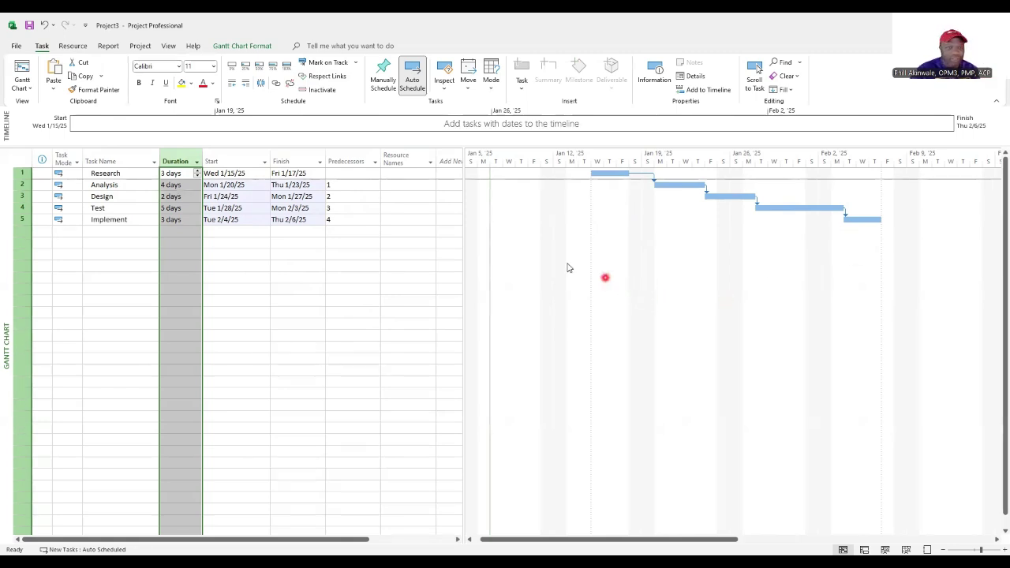
- Show the Project Summary Task and outline numbers, then assign a resource name to each task
{"action": "left_click", "coordinate": [235, 47]}
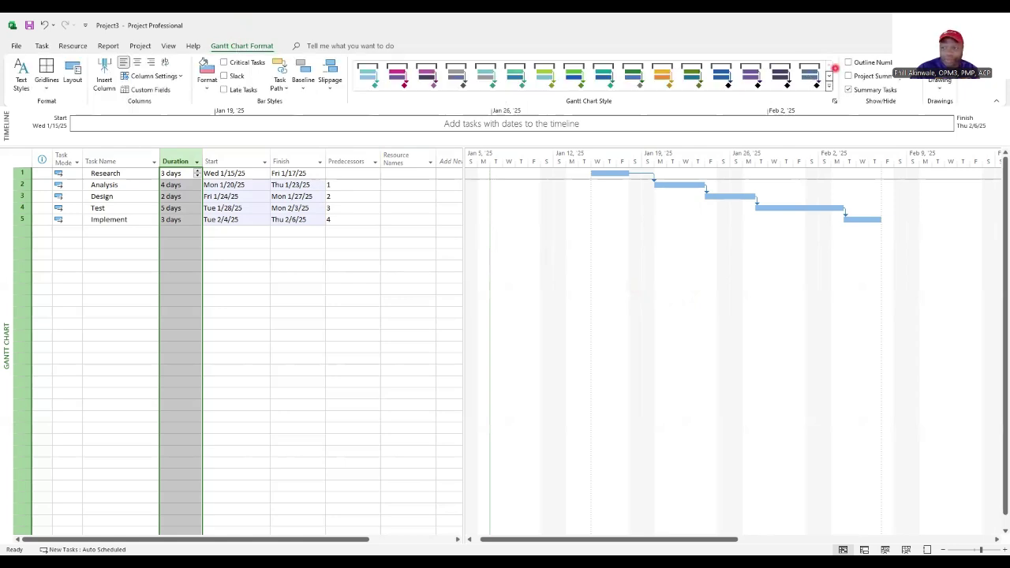
{"action": "left_click", "coordinate": [849, 76]}
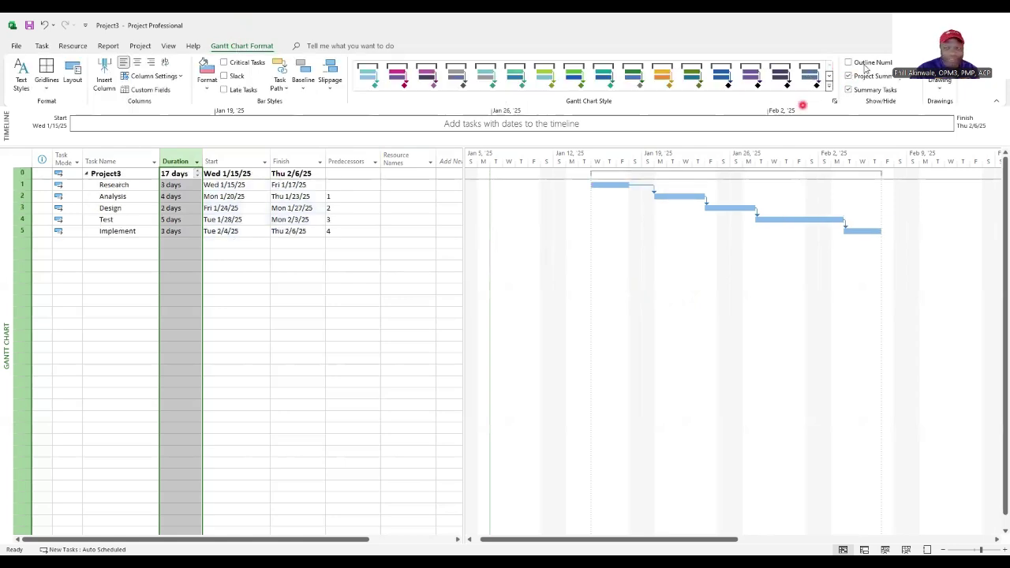
{"action": "left_click", "coordinate": [847, 62]}
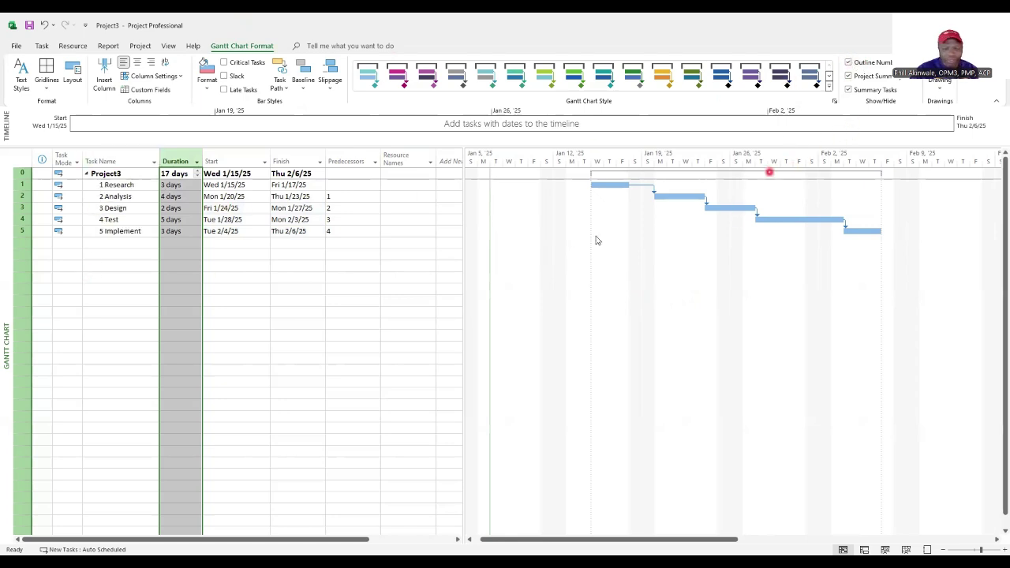
{"action": "left_click", "coordinate": [397, 185]}
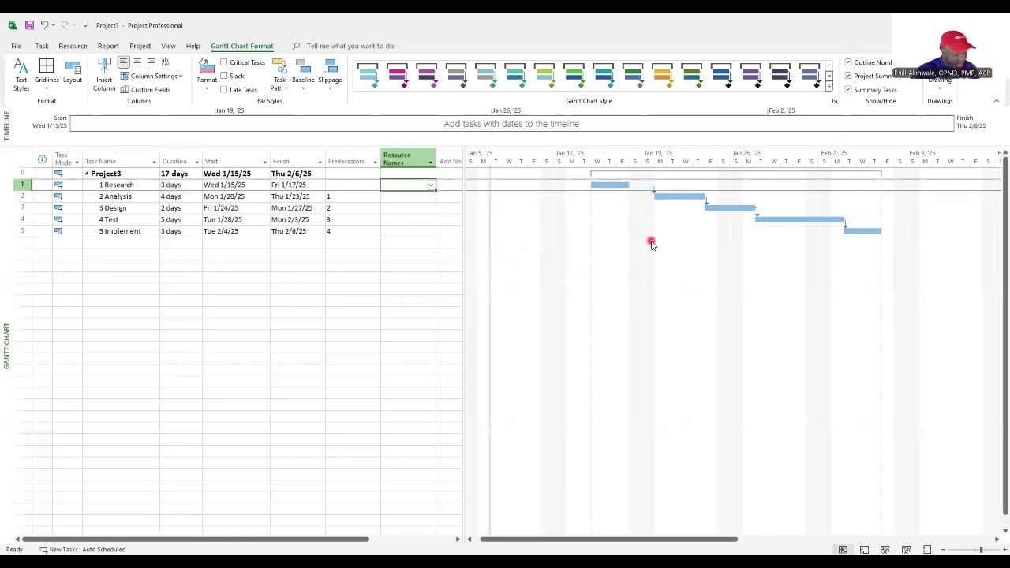
{"action": "type", "text": "Phill John James Mary Mona"}
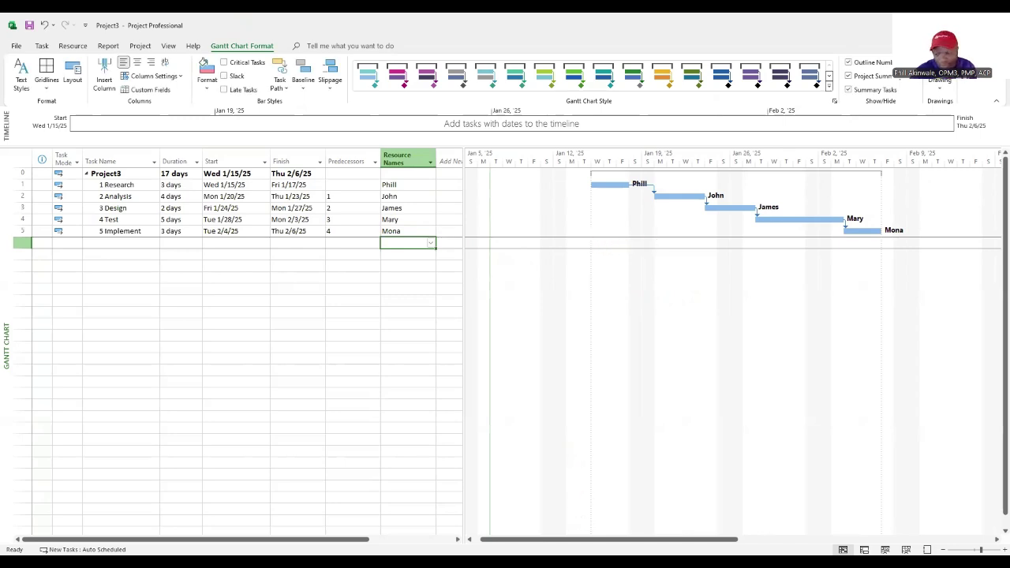
- Zoom the timescale out to show January and February 2025 in two-day steps
{"action": "left_click", "coordinate": [944, 546]}
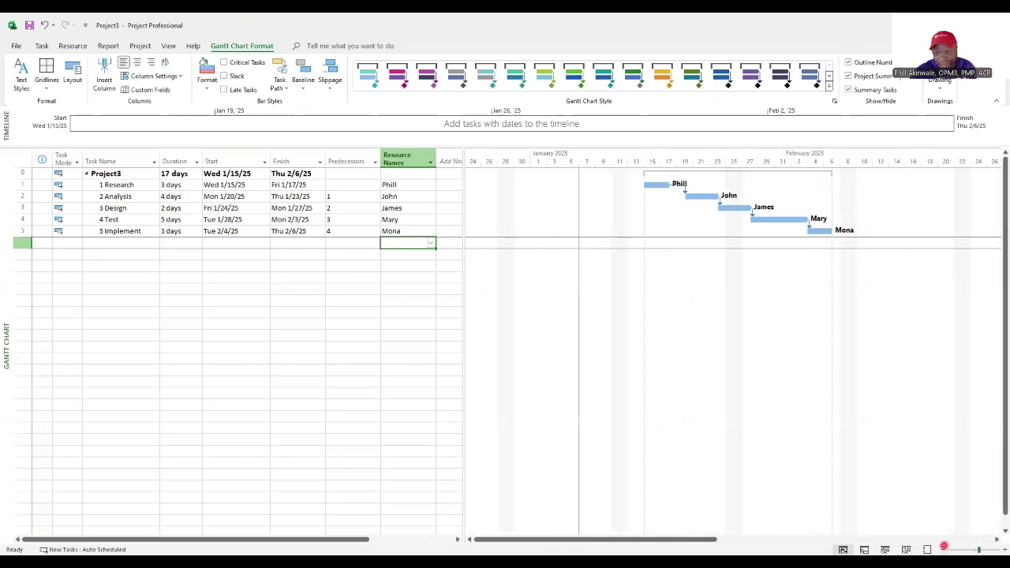
{"action": "left_click_drag", "start_coordinate": [702, 536], "coordinate": [718, 536]}
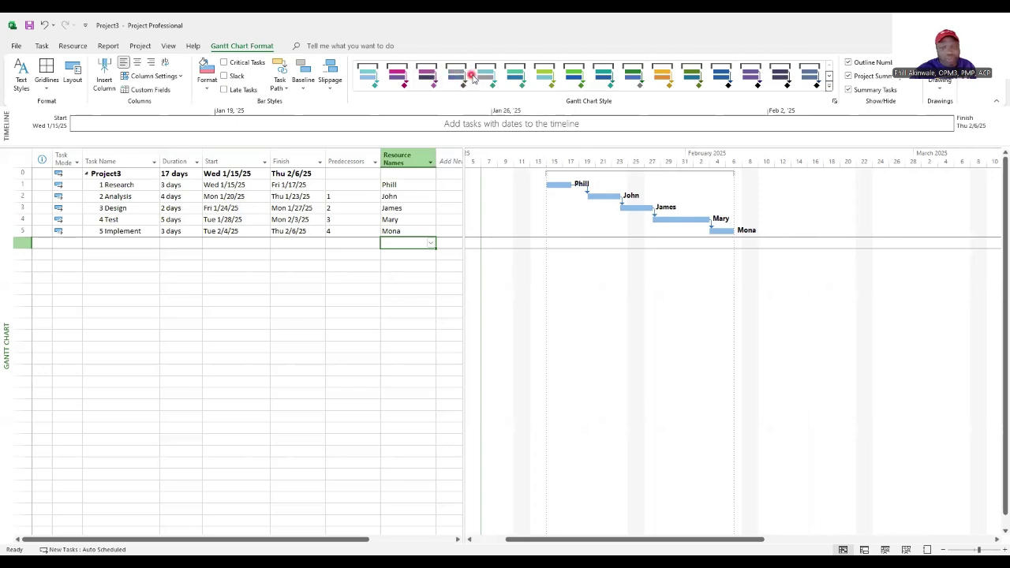
- Apply the orange Gantt Chart Style to all task bars after briefly trying purple
{"action": "left_click", "coordinate": [662, 75]}
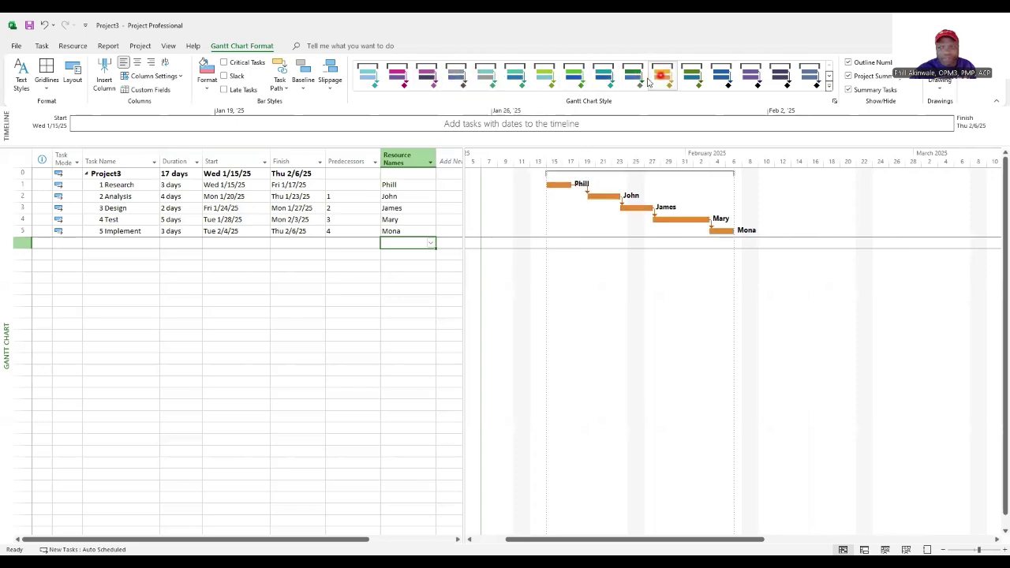
{"action": "left_click", "coordinate": [404, 77]}
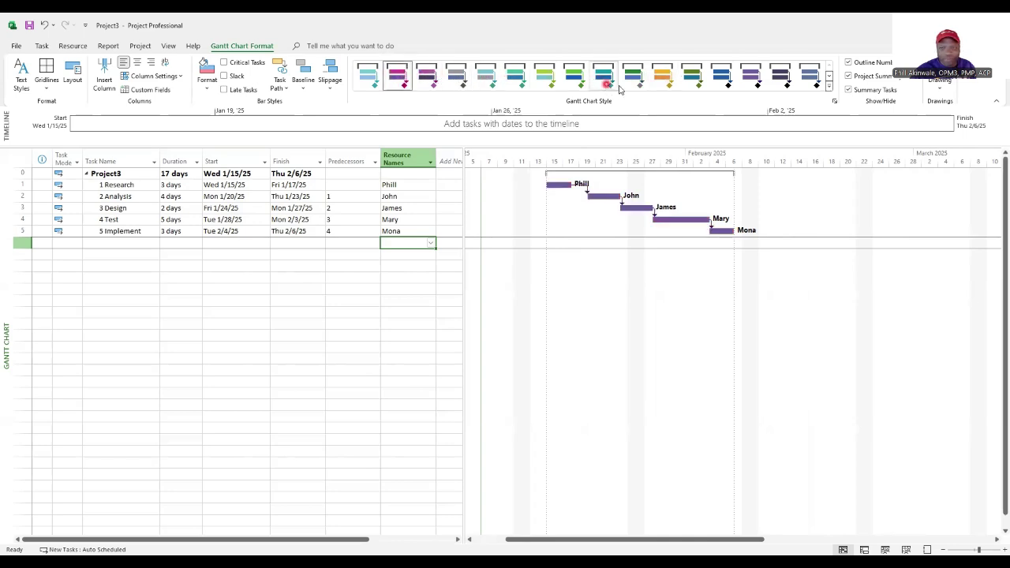
{"action": "left_click", "coordinate": [662, 75]}
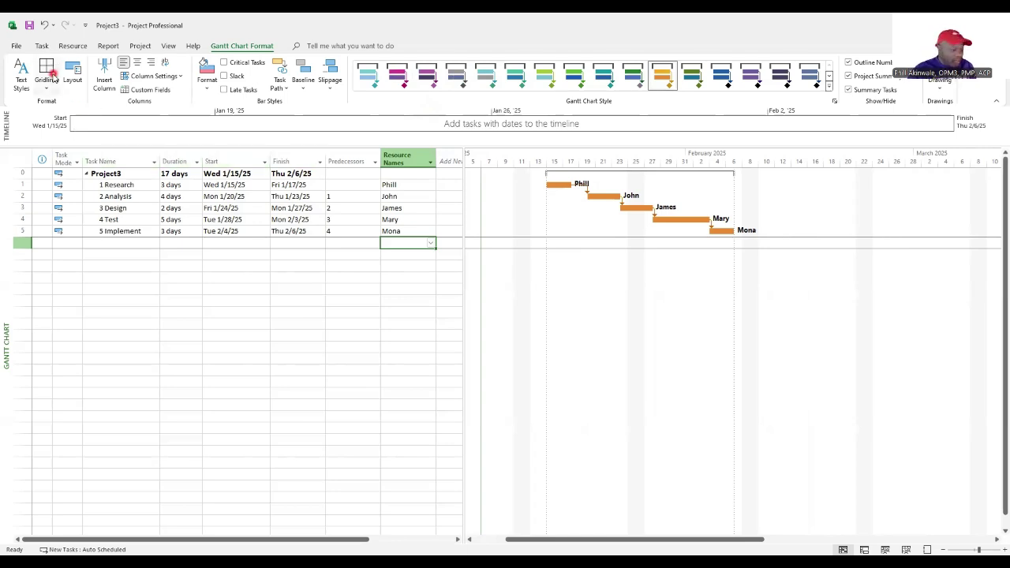
- Save the project as 'Project Demo' in the Documents\PEOPLE folder
{"action": "left_click", "coordinate": [15, 45]}
{"action": "double_click", "coordinate": [152, 239]}
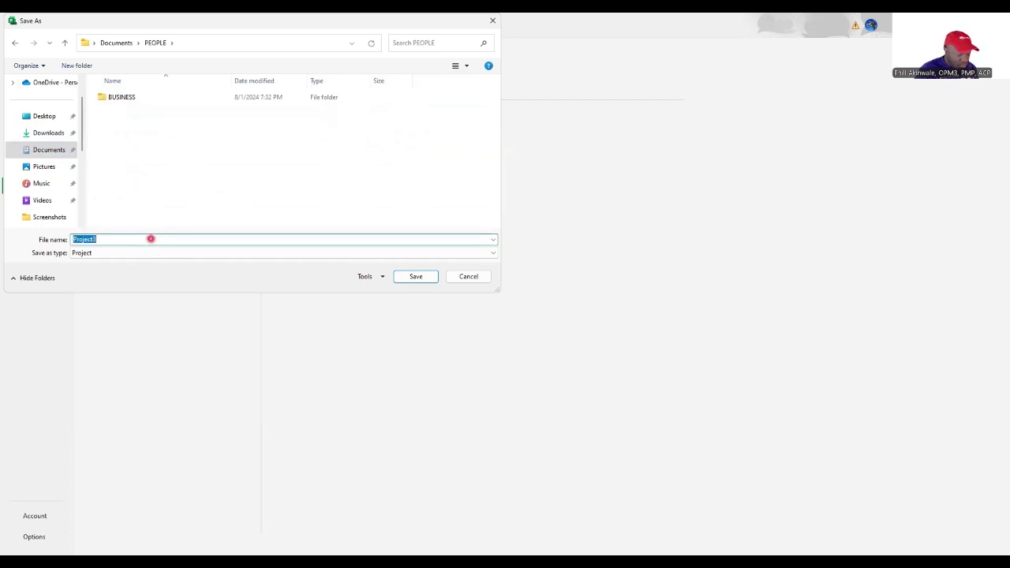
{"action": "left_click", "coordinate": [151, 238]}
{"action": "key", "text": "BackSpace"}
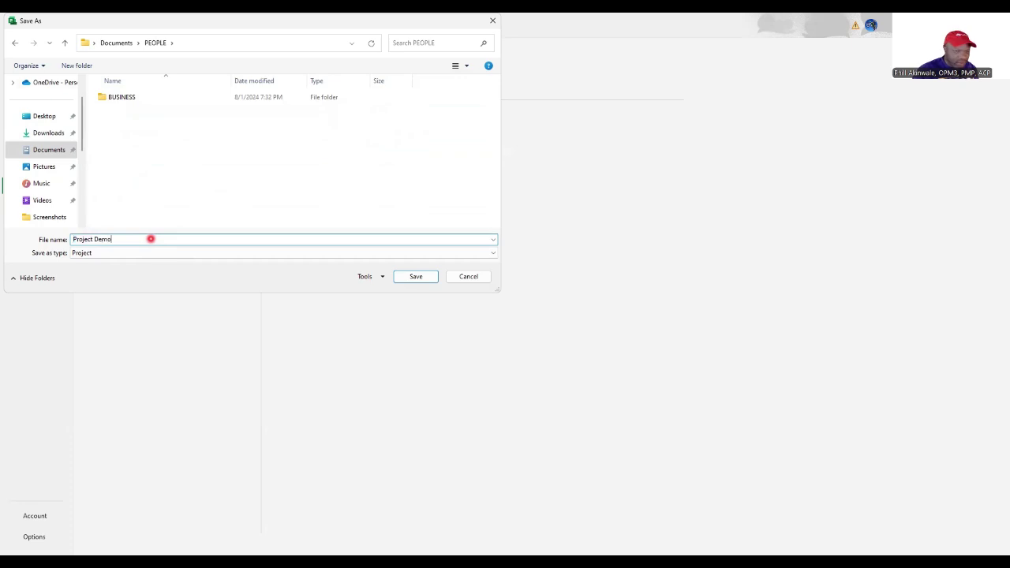
{"action": "left_click", "coordinate": [406, 277]}
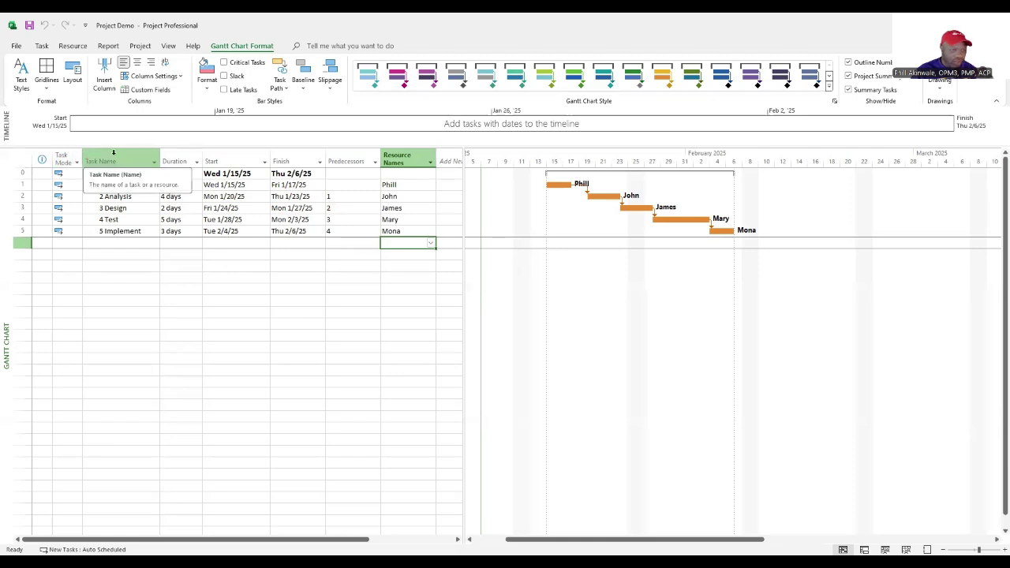
- Insert a narrow % Complete column to the left of Task Name
{"action": "right_click", "coordinate": [106, 162]}
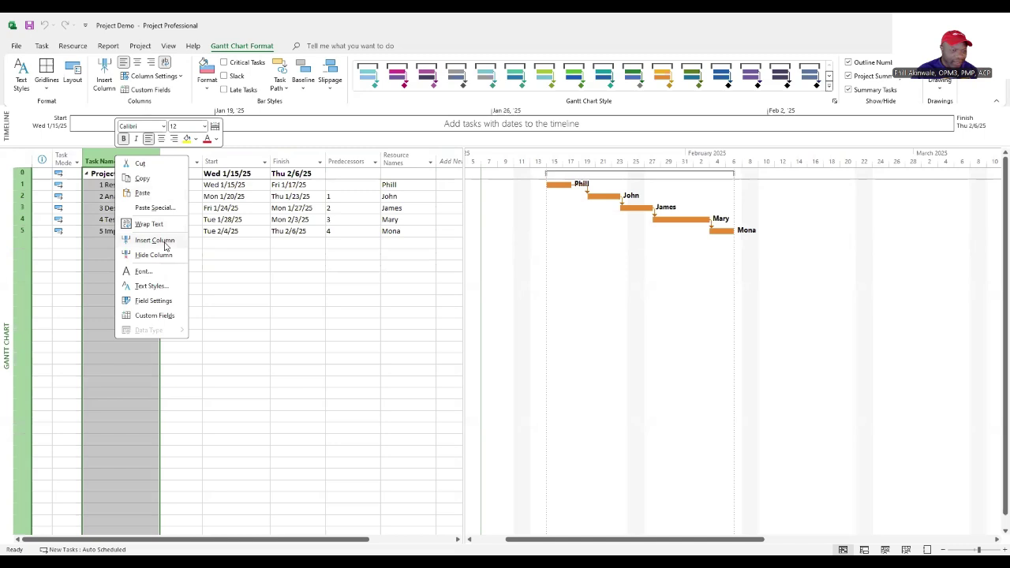
{"action": "left_click", "coordinate": [154, 240]}
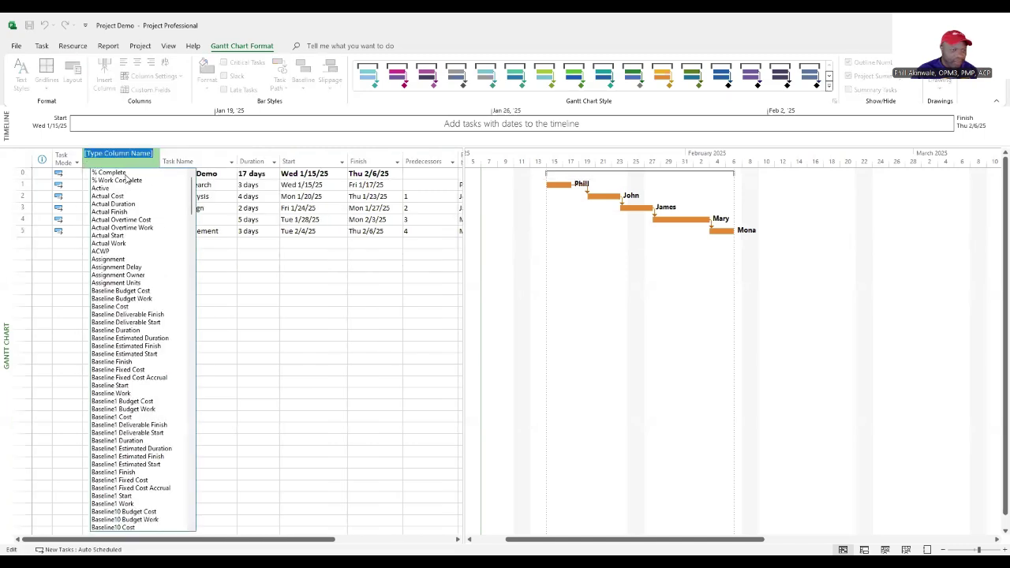
{"action": "left_click", "coordinate": [118, 173]}
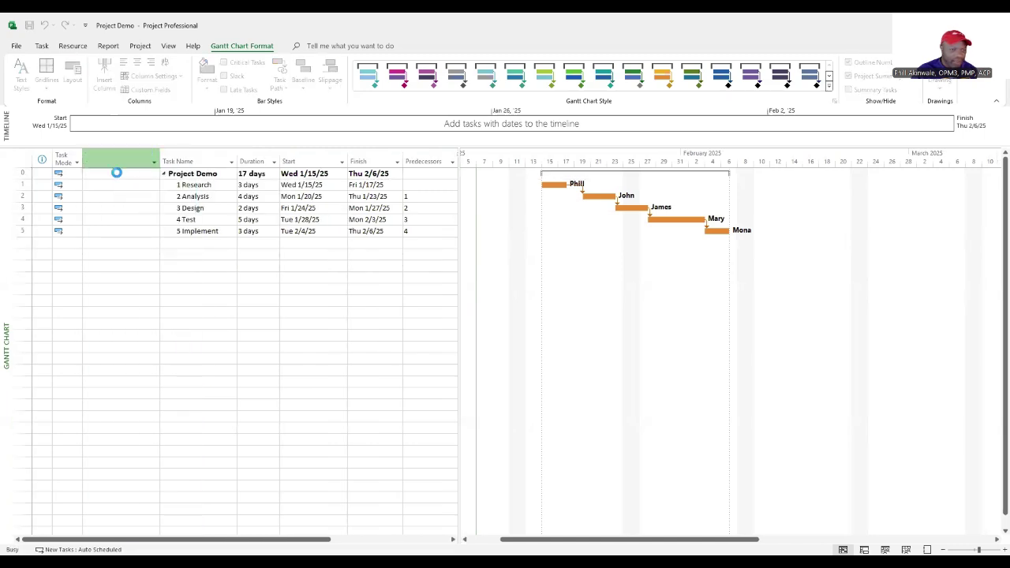
{"action": "left_click_drag", "start_coordinate": [159, 157], "coordinate": [125, 158]}
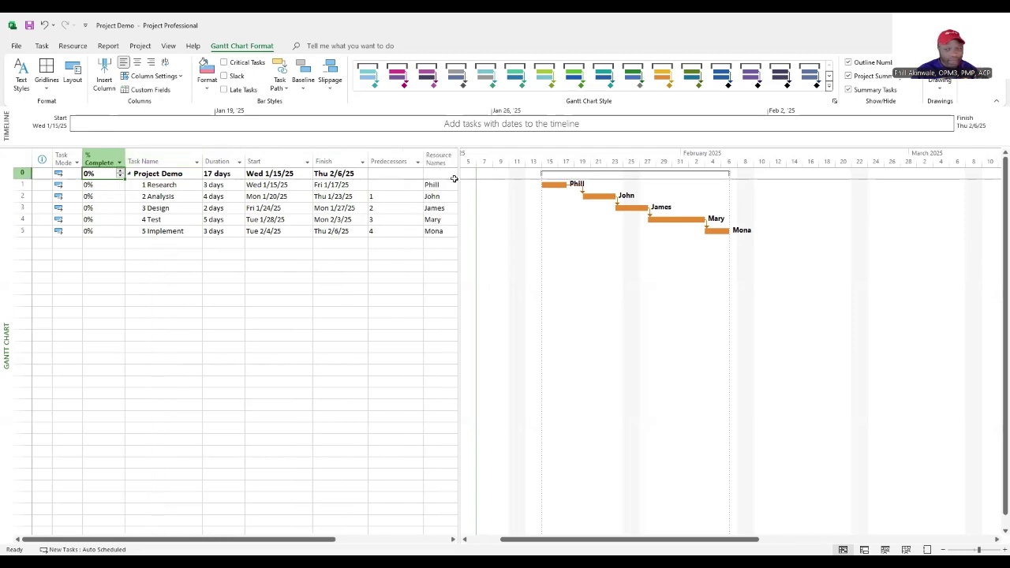
- Record Research as 100%, Analysis 50% and Design 25% complete, then go to the File Home page
{"action": "left_click_drag", "start_coordinate": [459, 175], "coordinate": [468, 175]}
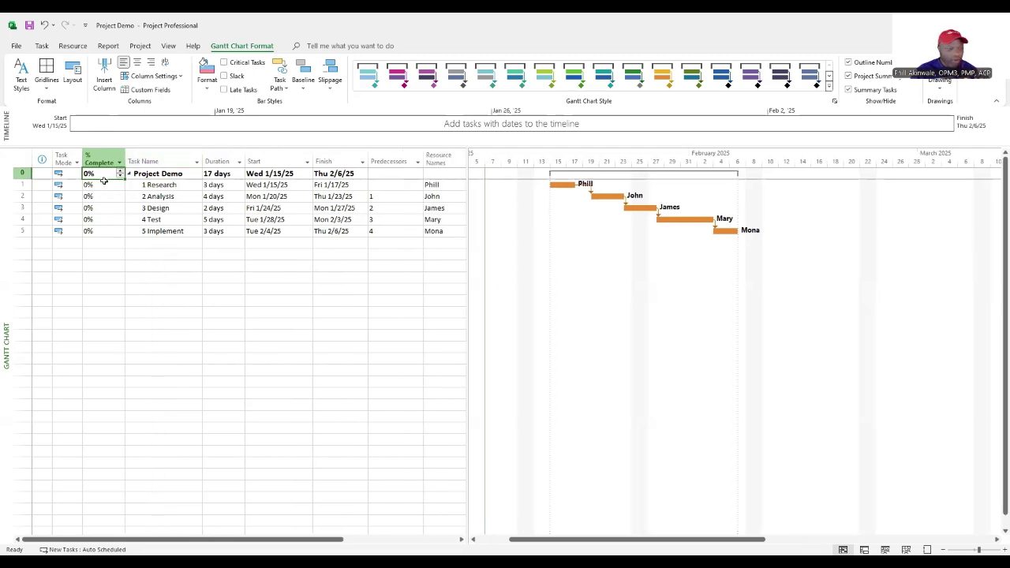
{"action": "left_click", "coordinate": [103, 183]}
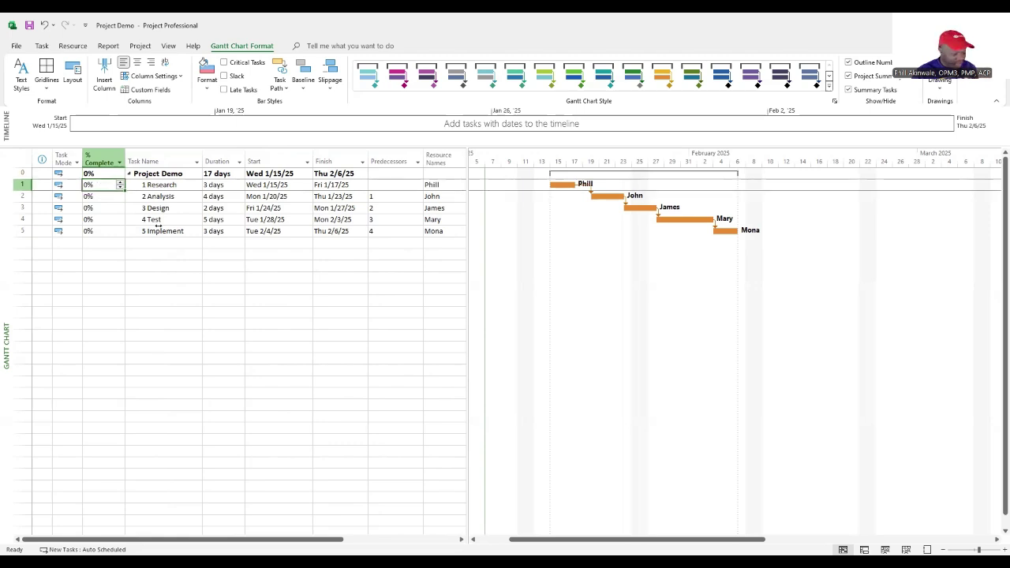
{"action": "type", "text": "100"}
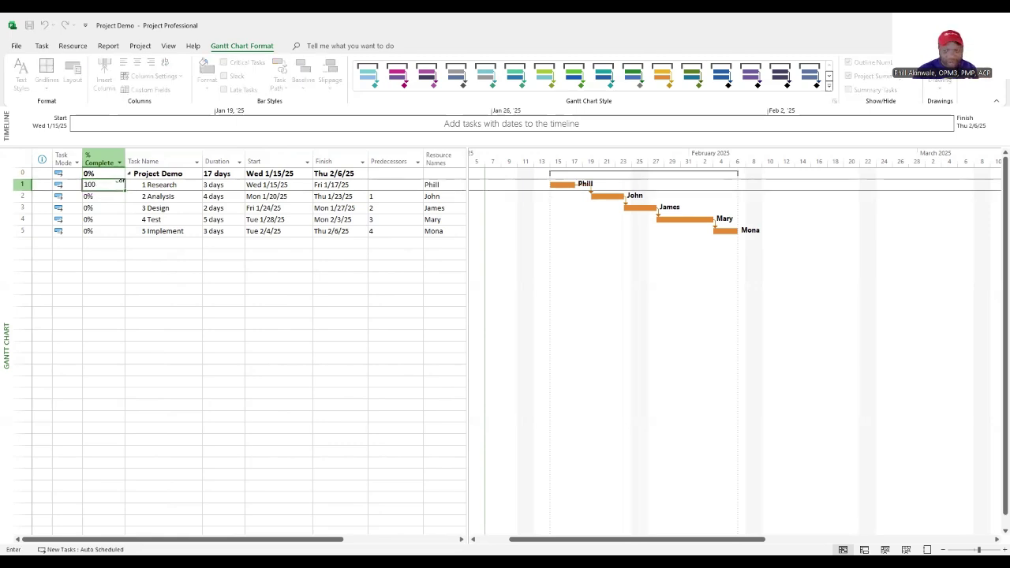
{"action": "key", "text": "Return"}
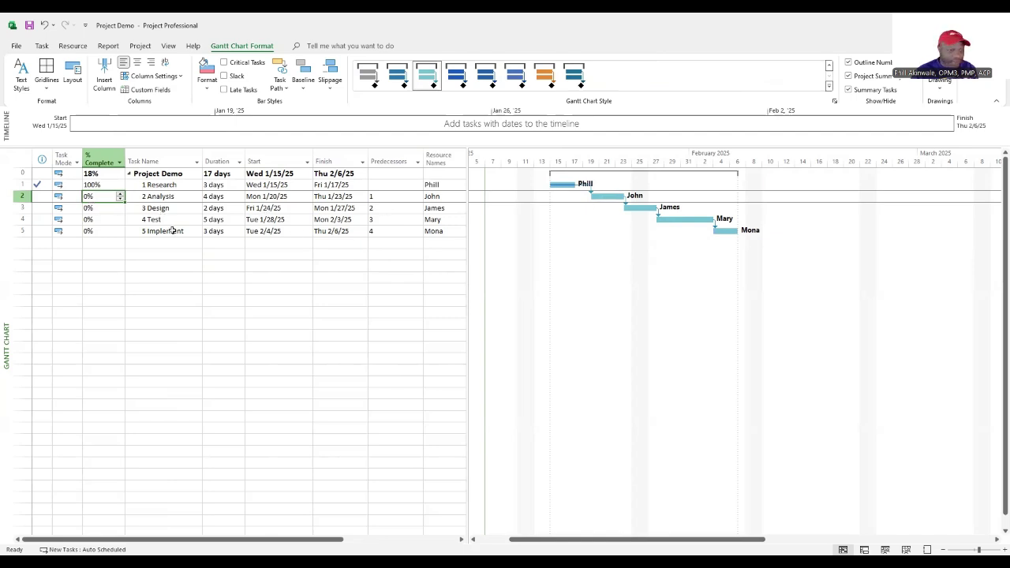
{"action": "type", "text": "50"}
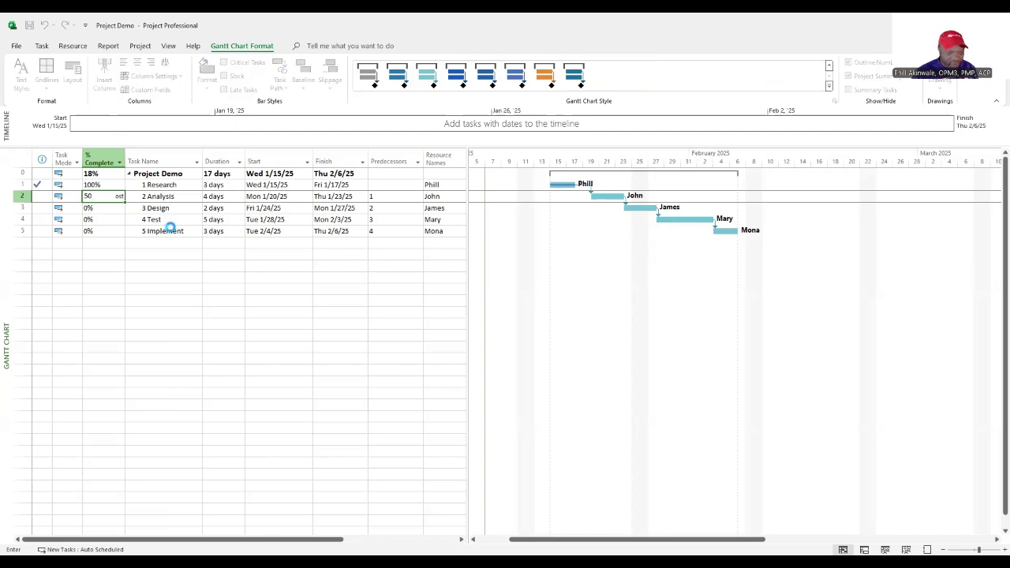
{"action": "key", "text": "Return"}
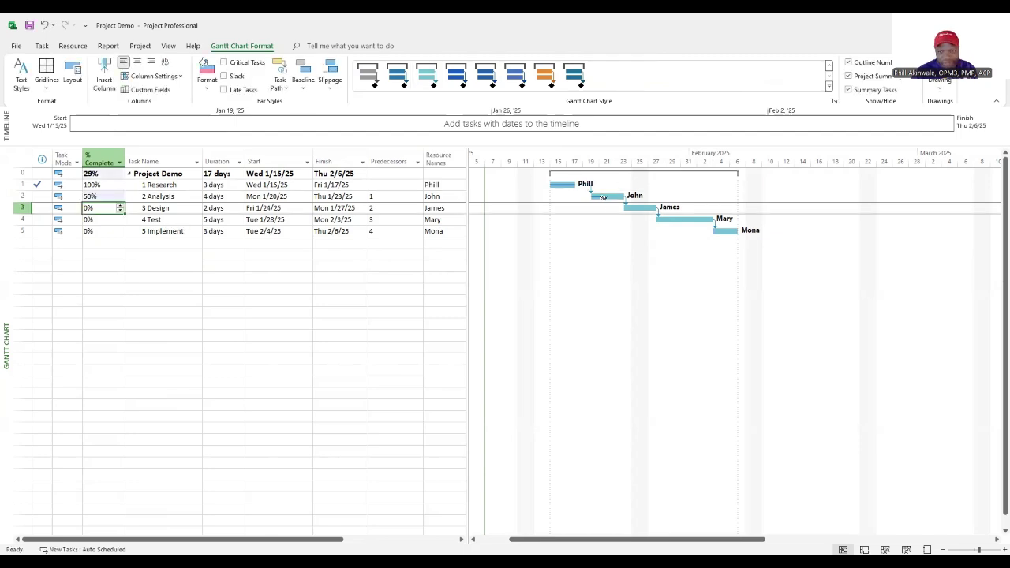
{"action": "type", "text": "25"}
{"action": "key", "text": "Return"}
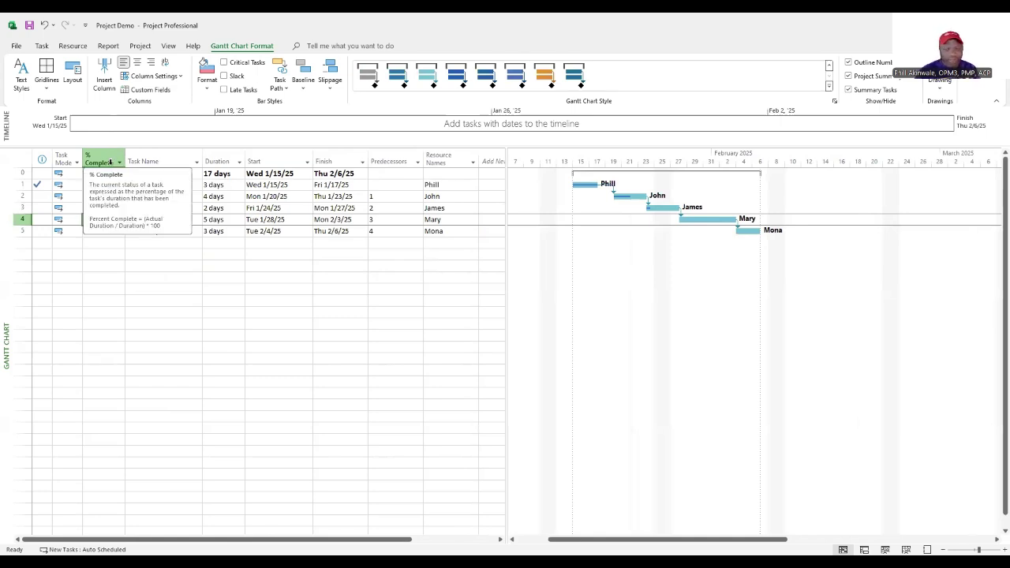
{"action": "left_click", "coordinate": [17, 46]}
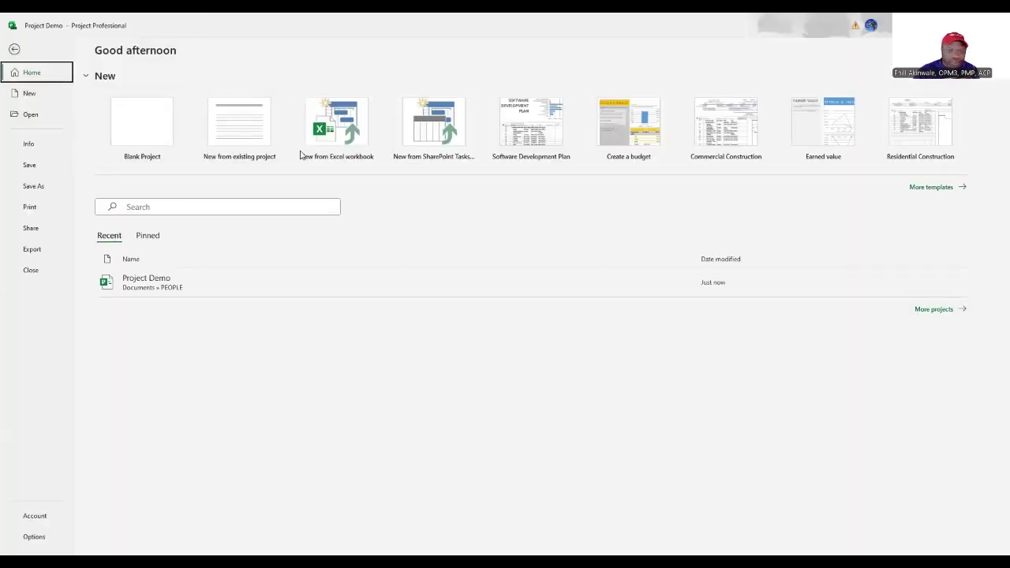
- Create Project4 from the Commercial Construction template in the New page
{"action": "left_click", "coordinate": [35, 95]}
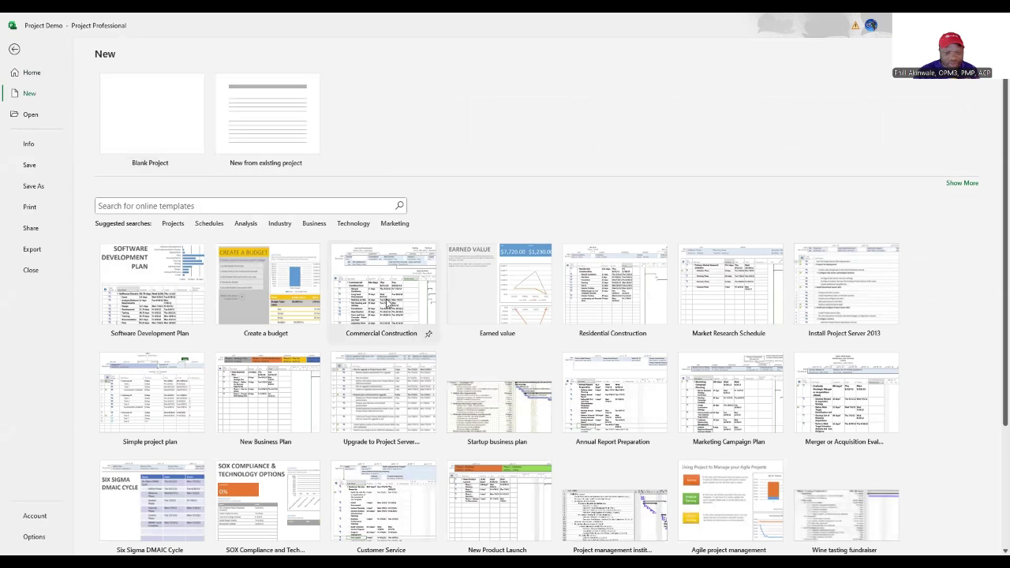
{"action": "left_click", "coordinate": [387, 305]}
{"action": "left_click", "coordinate": [559, 322]}
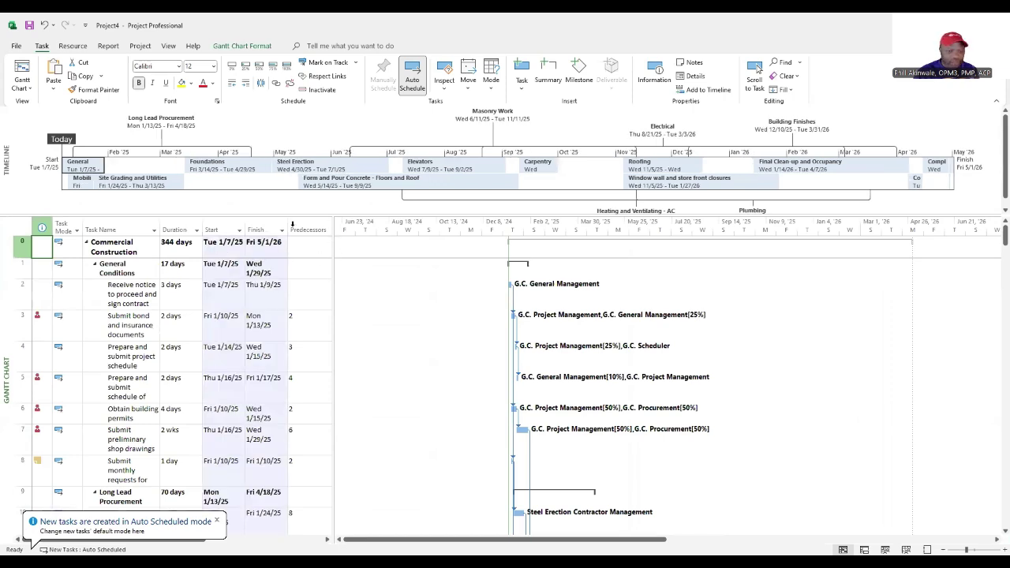
- Widen the Finish and Start columns so their dates fit, then return to the schedule's top
{"action": "left_click_drag", "start_coordinate": [288, 226], "coordinate": [341, 226]}
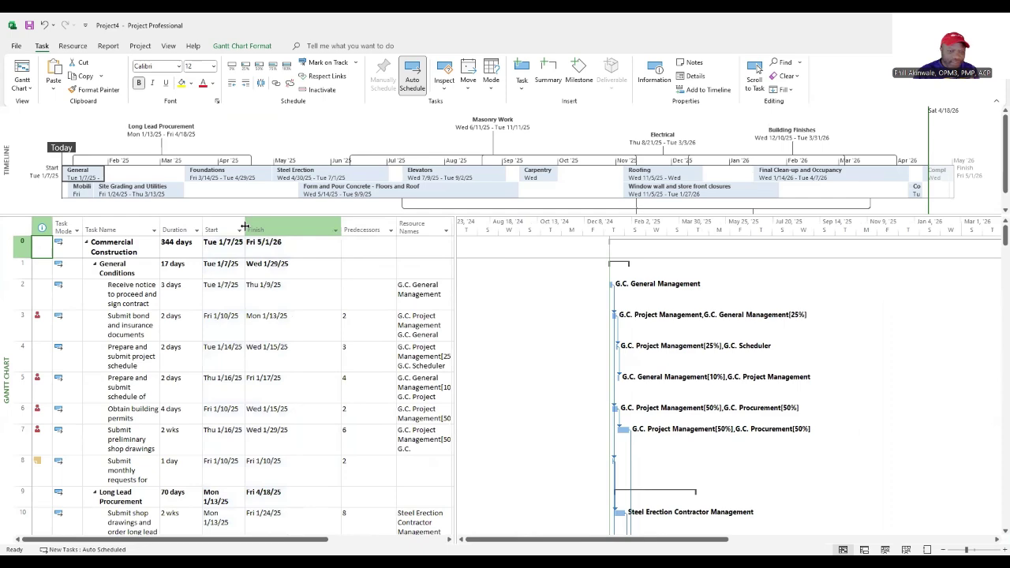
{"action": "left_click_drag", "start_coordinate": [245, 227], "coordinate": [291, 227]}
{"action": "scroll", "coordinate": [340, 322], "scroll_direction": "down", "scroll_amount": 3}
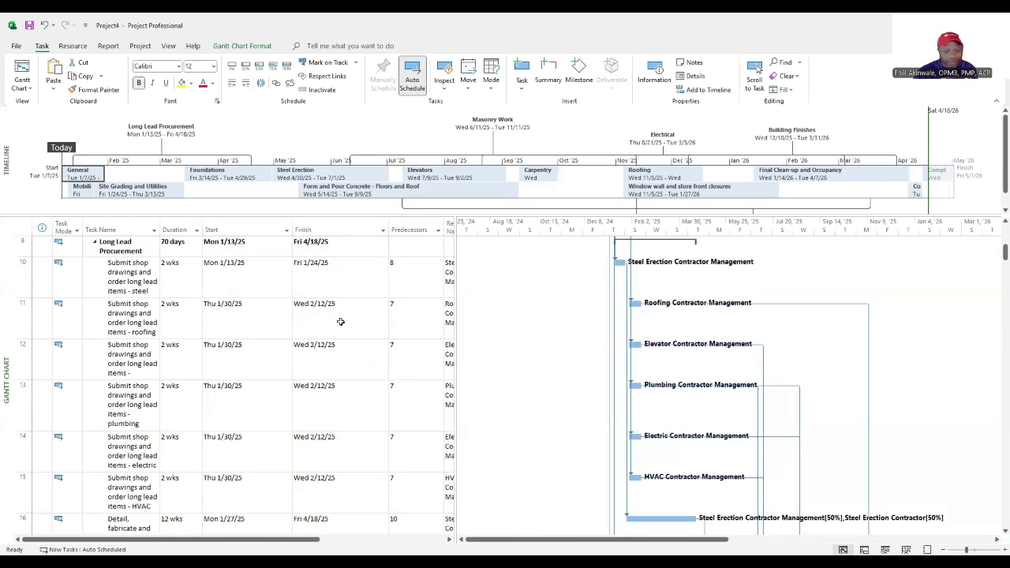
{"action": "scroll", "coordinate": [340, 321], "scroll_direction": "down", "scroll_amount": 15}
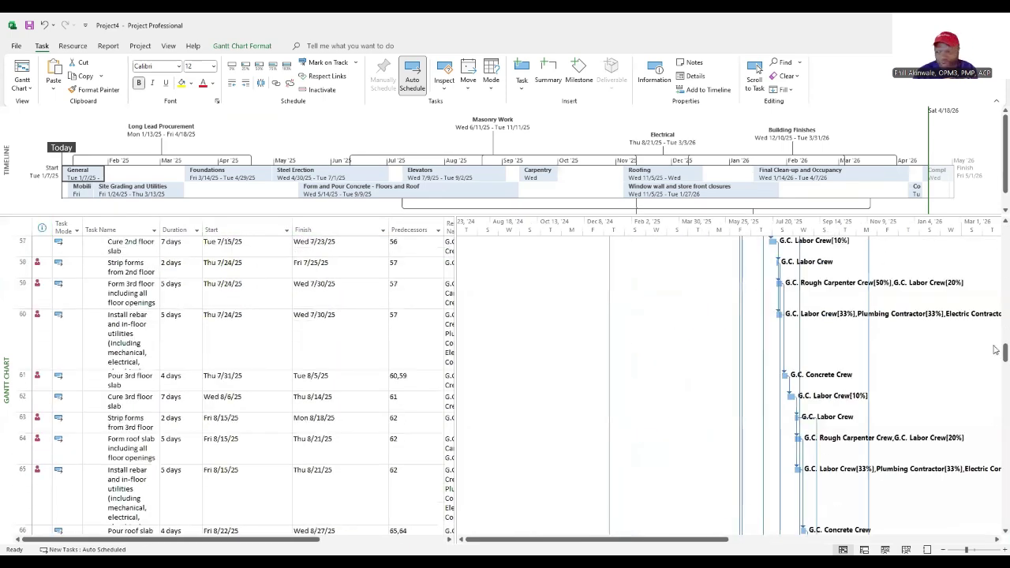
{"action": "scroll", "coordinate": [994, 350], "scroll_direction": "down", "scroll_amount": 8}
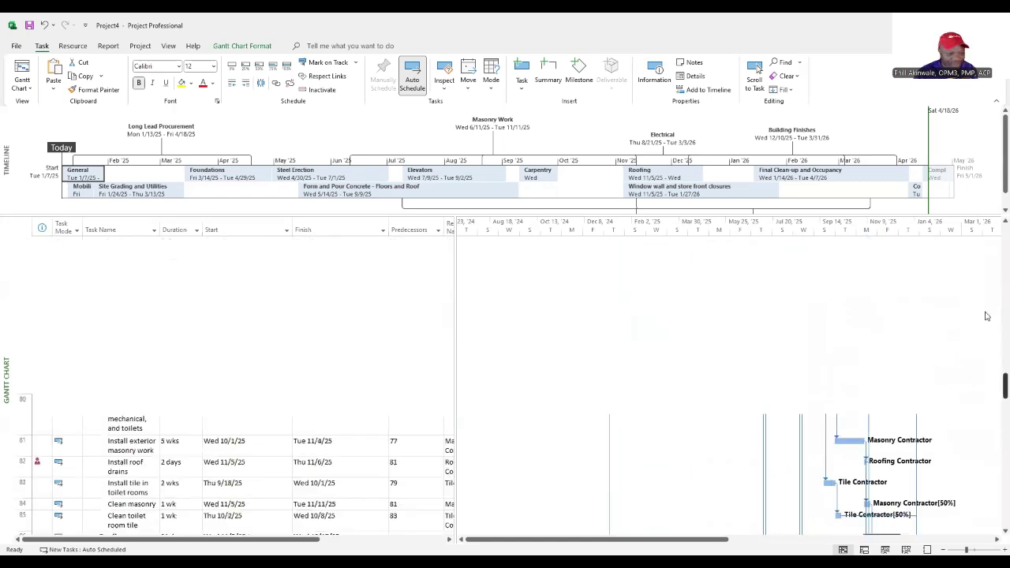
{"action": "key", "text": "ctrl+Home"}
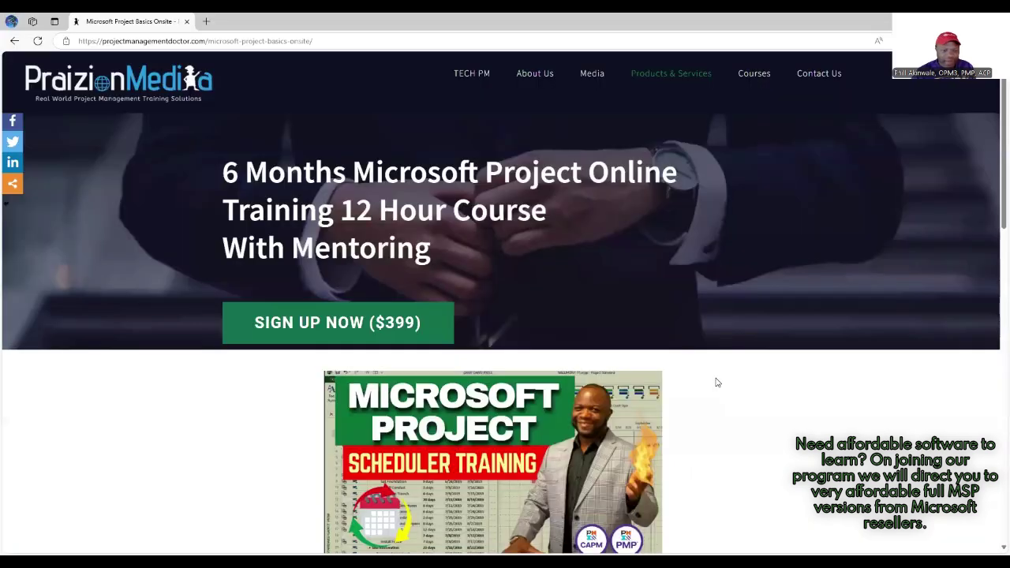
{"action": "scroll", "coordinate": [755, 428], "scroll_direction": "down", "scroll_amount": 5}
{"action": "scroll", "coordinate": [753, 425], "scroll_direction": "down", "scroll_amount": 3}
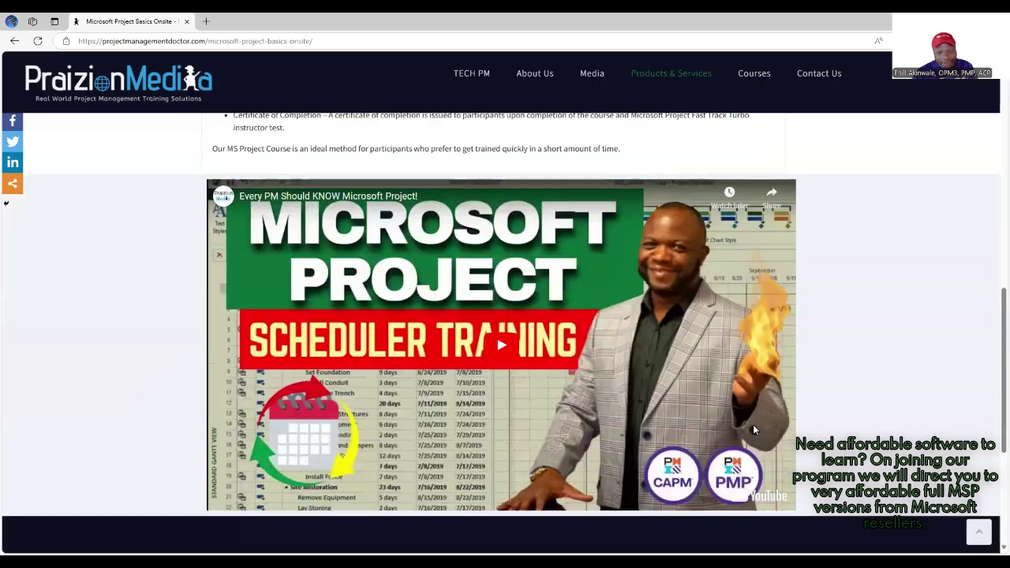
{"action": "scroll", "coordinate": [753, 424], "scroll_direction": "down", "scroll_amount": 1}
{"action": "scroll", "coordinate": [755, 430], "scroll_direction": "up", "scroll_amount": 4}
{"action": "scroll", "coordinate": [753, 429], "scroll_direction": "up", "scroll_amount": 4}
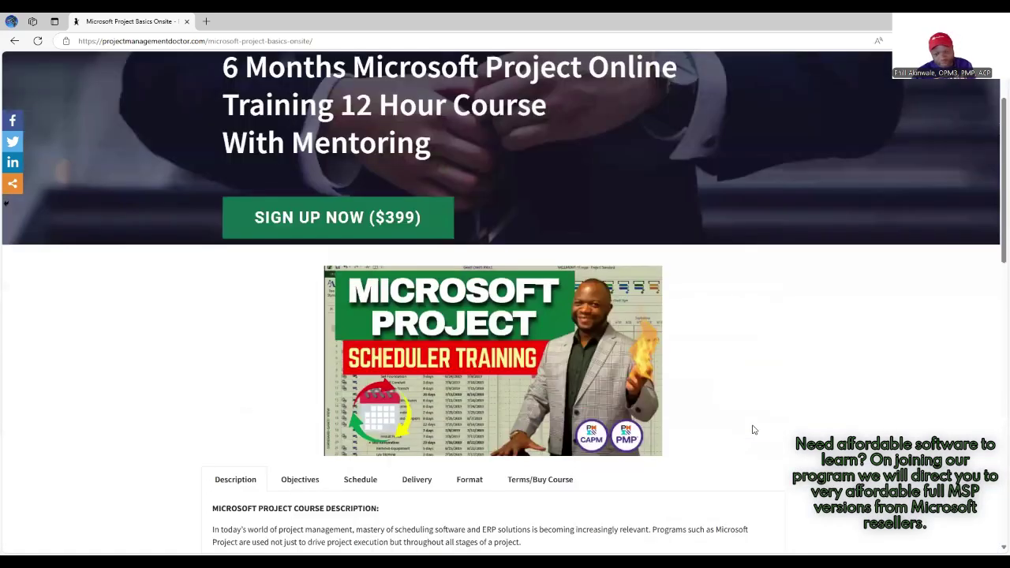
{"action": "scroll", "coordinate": [750, 429], "scroll_direction": "down", "scroll_amount": 3}
{"action": "scroll", "coordinate": [746, 429], "scroll_direction": "up", "scroll_amount": 1}
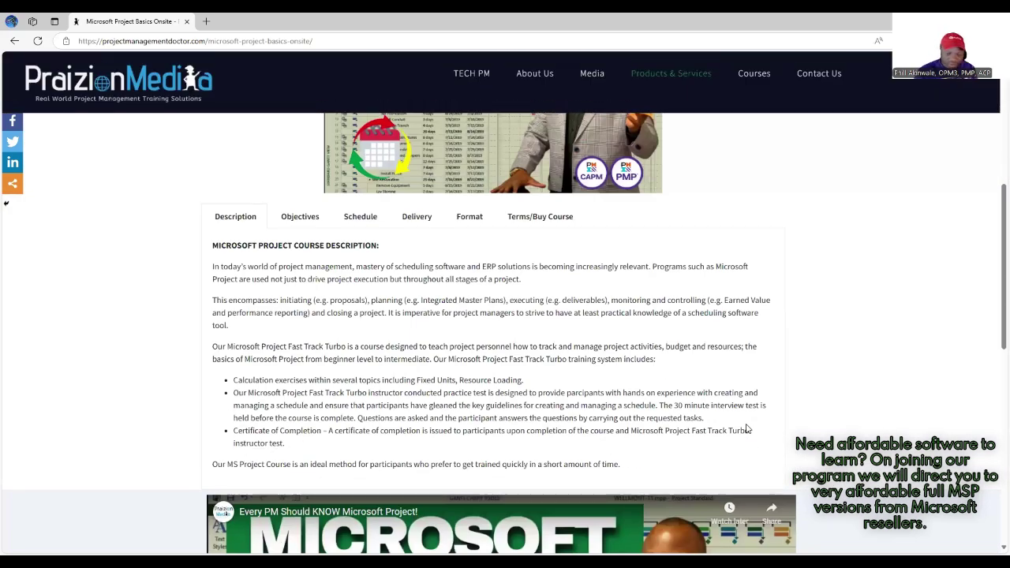